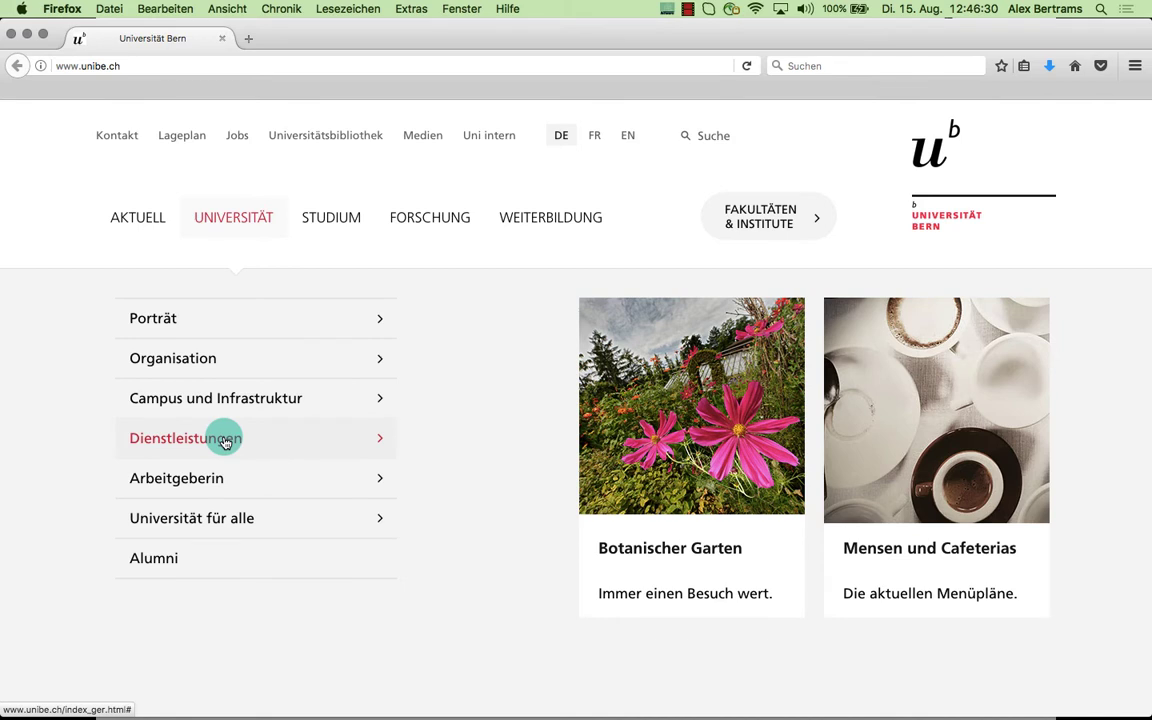
Go to the Datenbanken page of the Universitätsbibliothek, found among the university's Dienstleistungen.
left_click(226, 441)
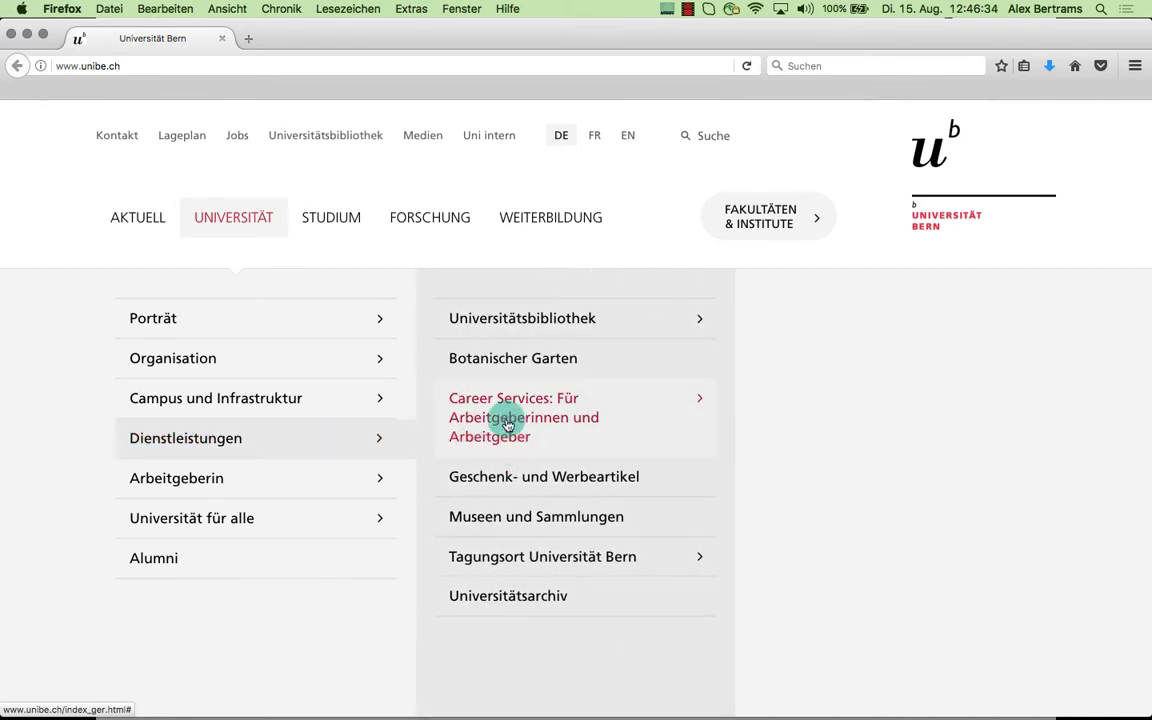
left_click(488, 320)
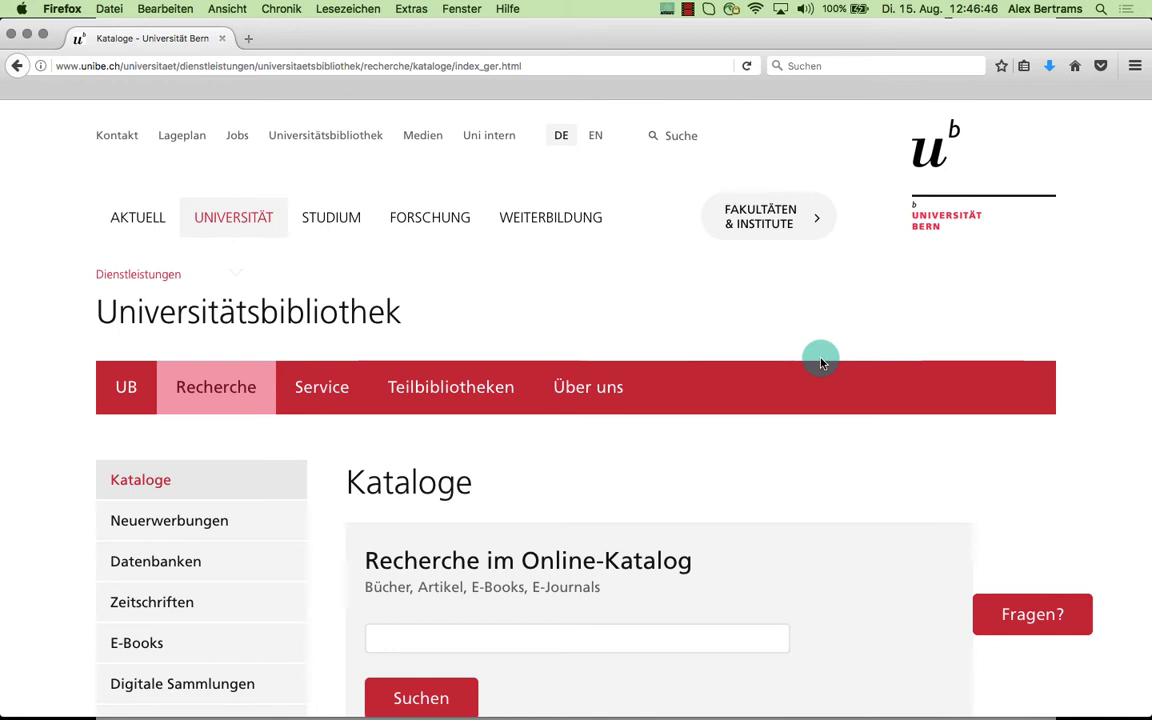
scroll(820, 363, "down", 3)
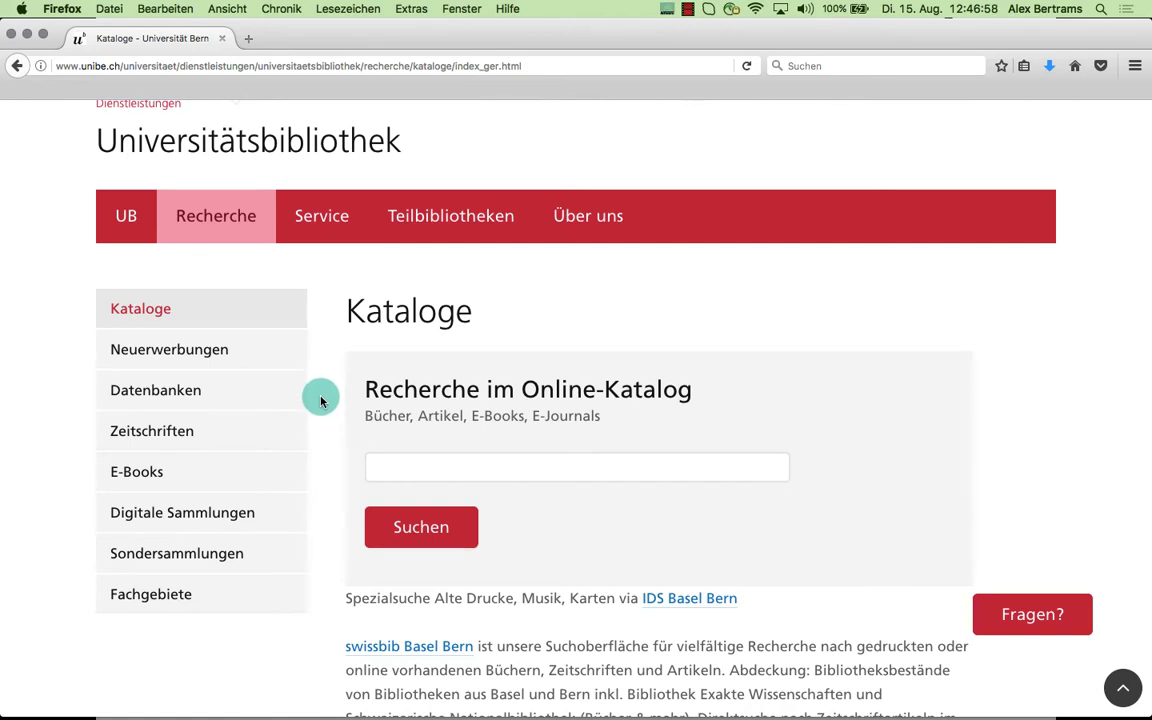
left_click(248, 390)
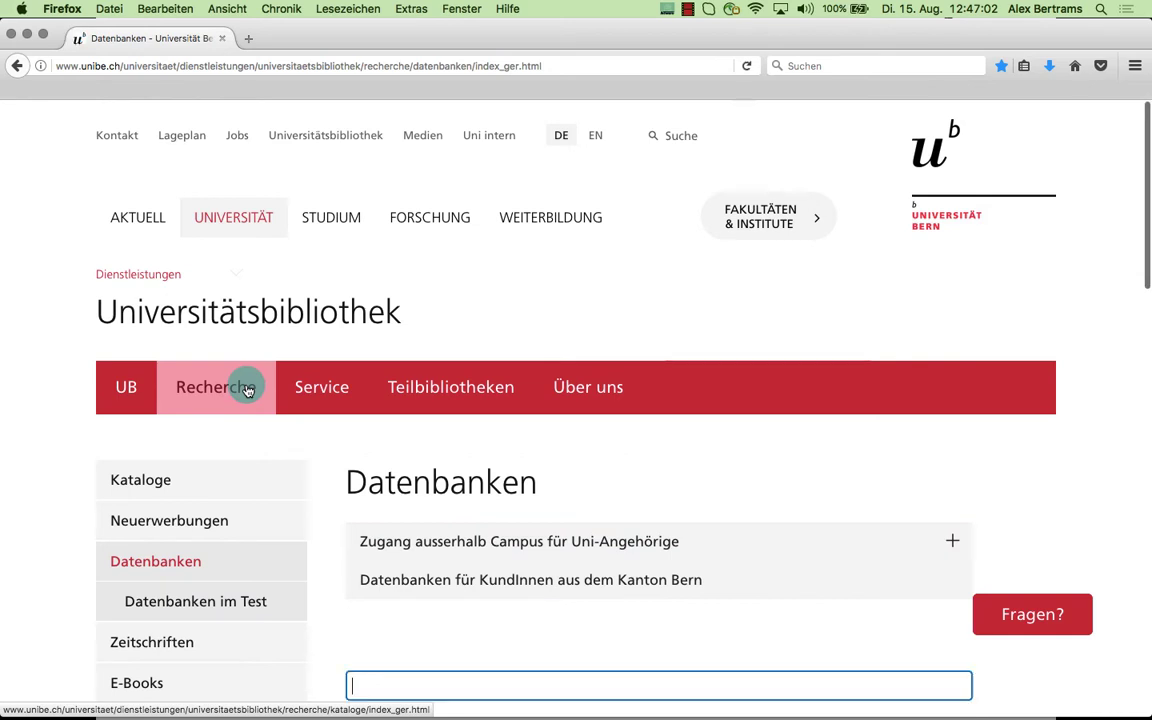
Look up "psyci" in the database search and open PsycINFO, ab 1806 (via OvidSP).
scroll(741, 461, "down", 3)
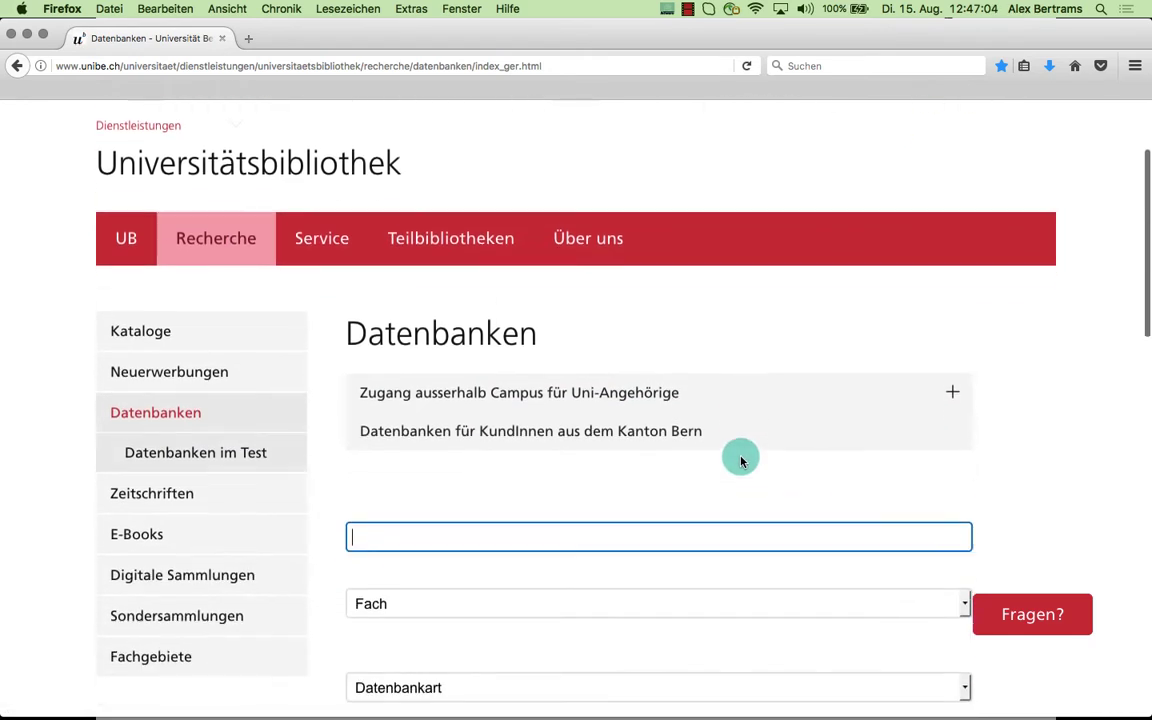
scroll(741, 461, "down", 1)
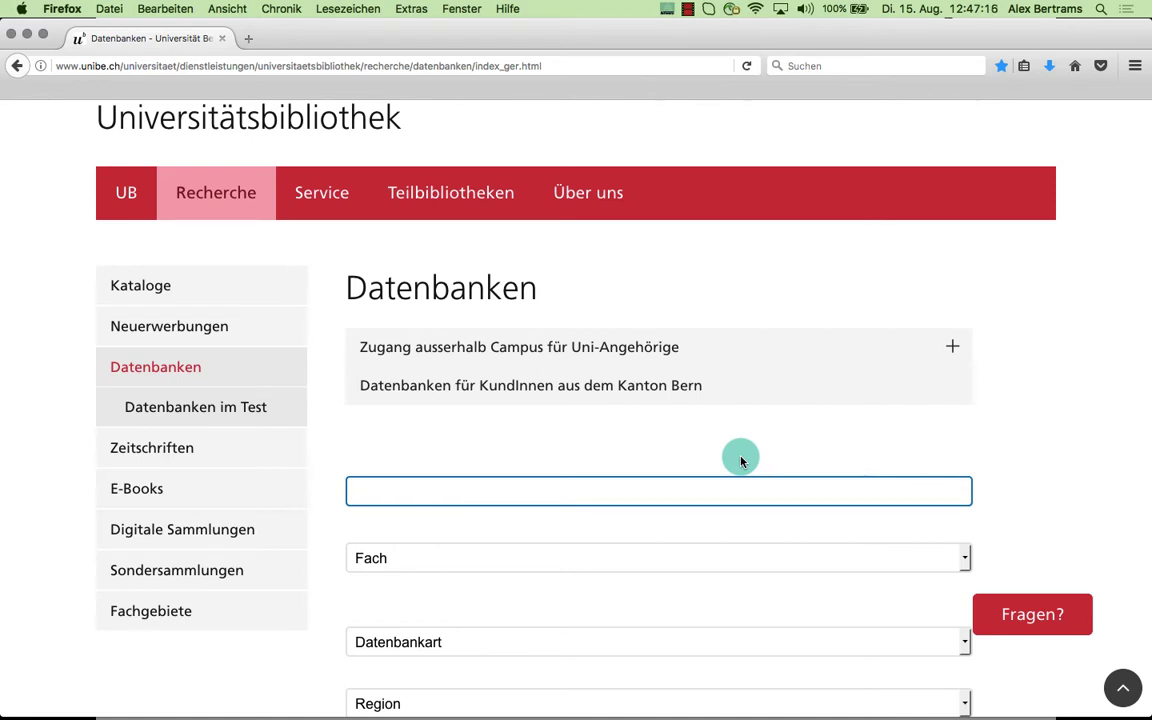
type("psyc")
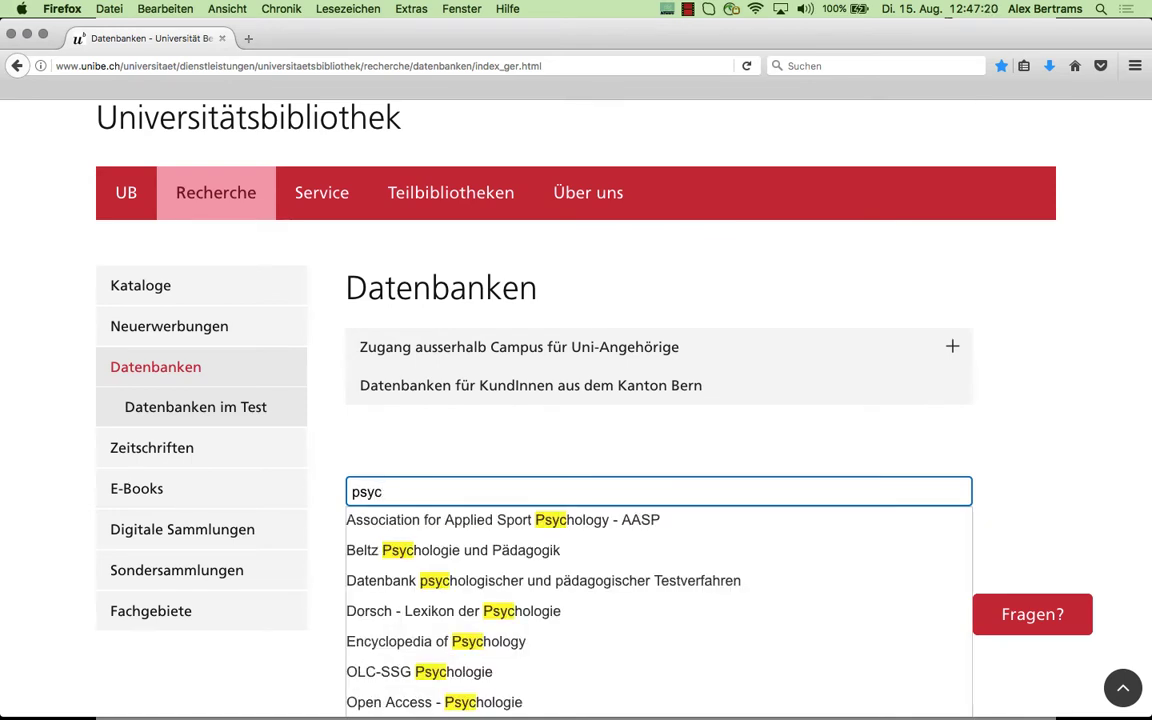
type("i")
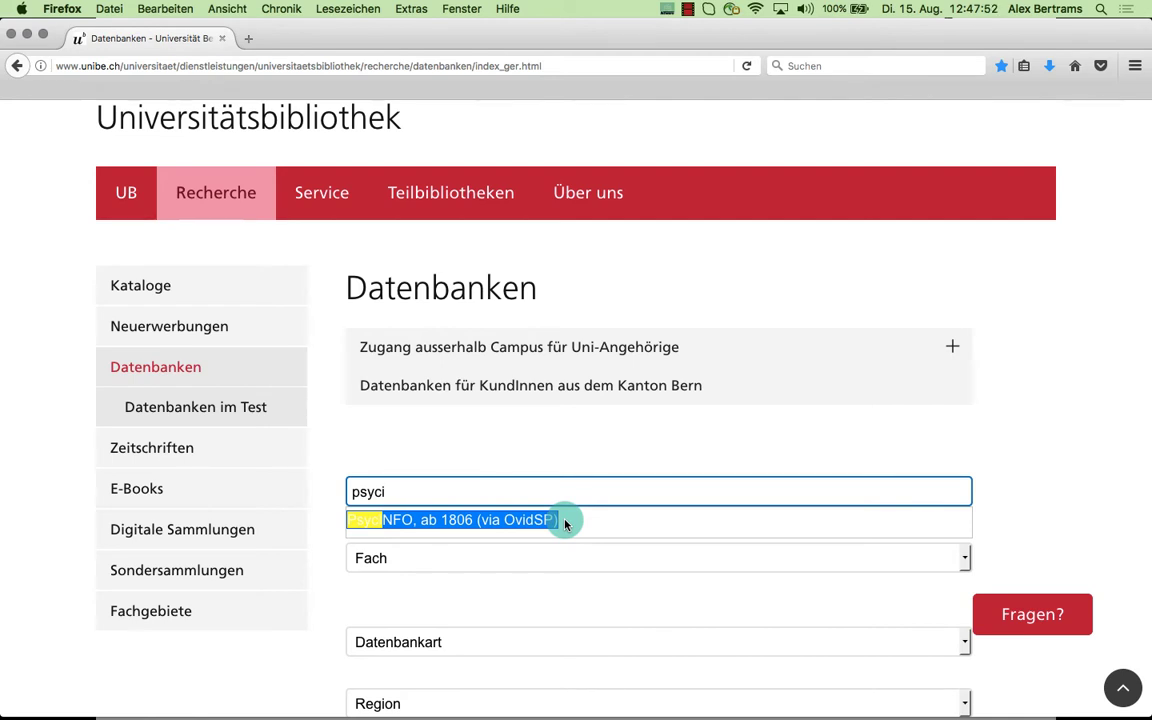
left_click(555, 521)
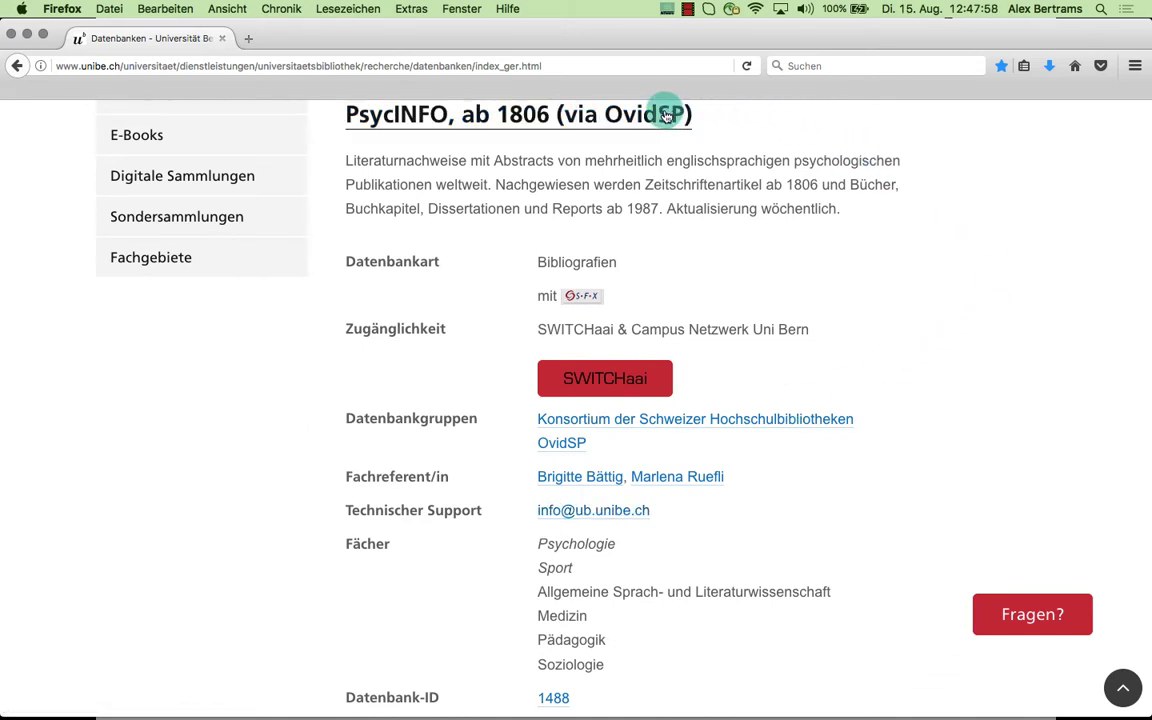
left_click(610, 118)
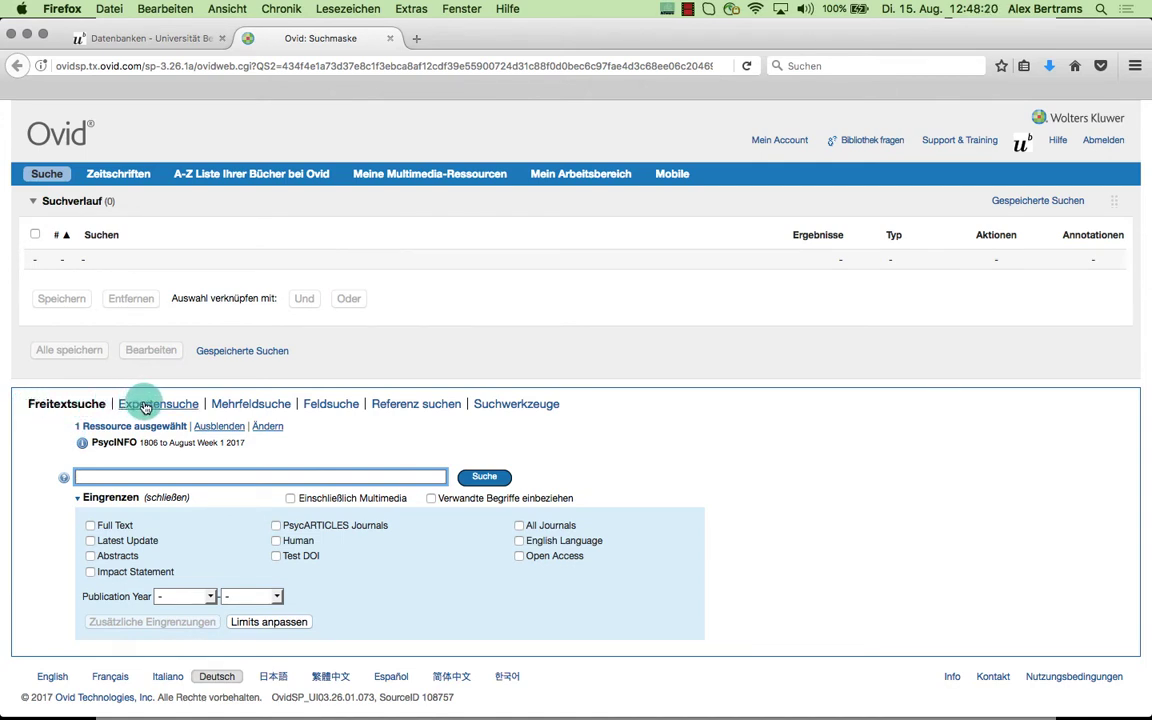
Run a Mehrfeldsuche in PsycINFO for the term aggression across All Fields.
left_click(283, 405)
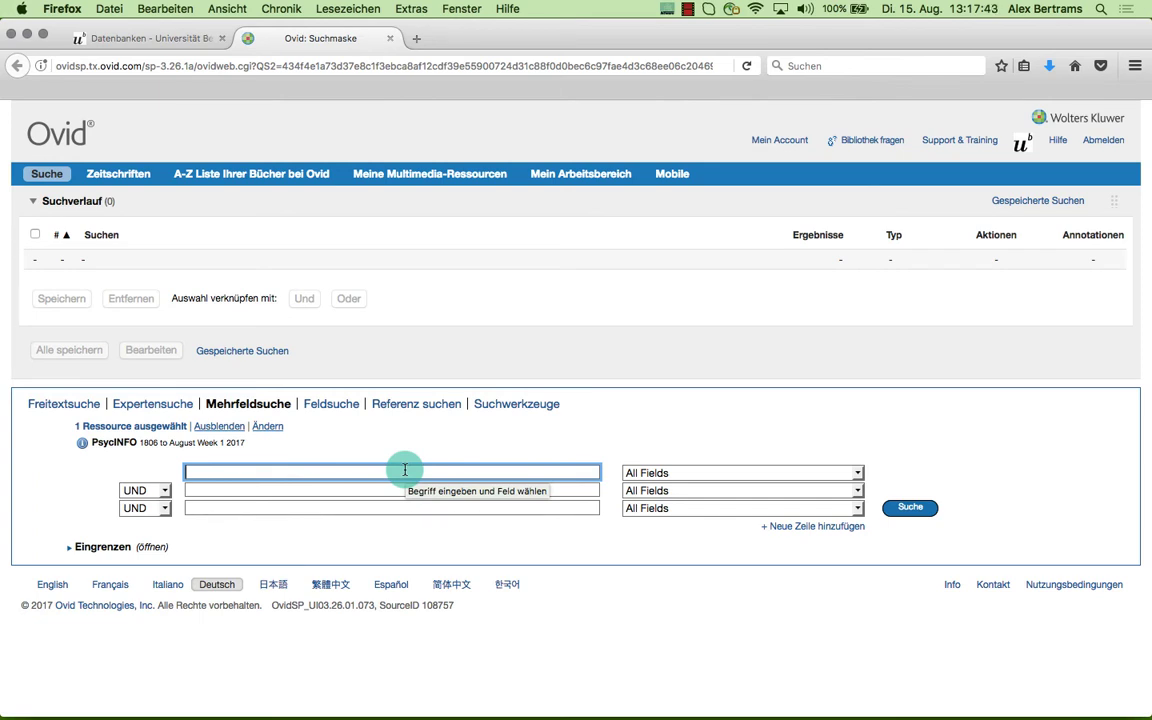
type("aggress")
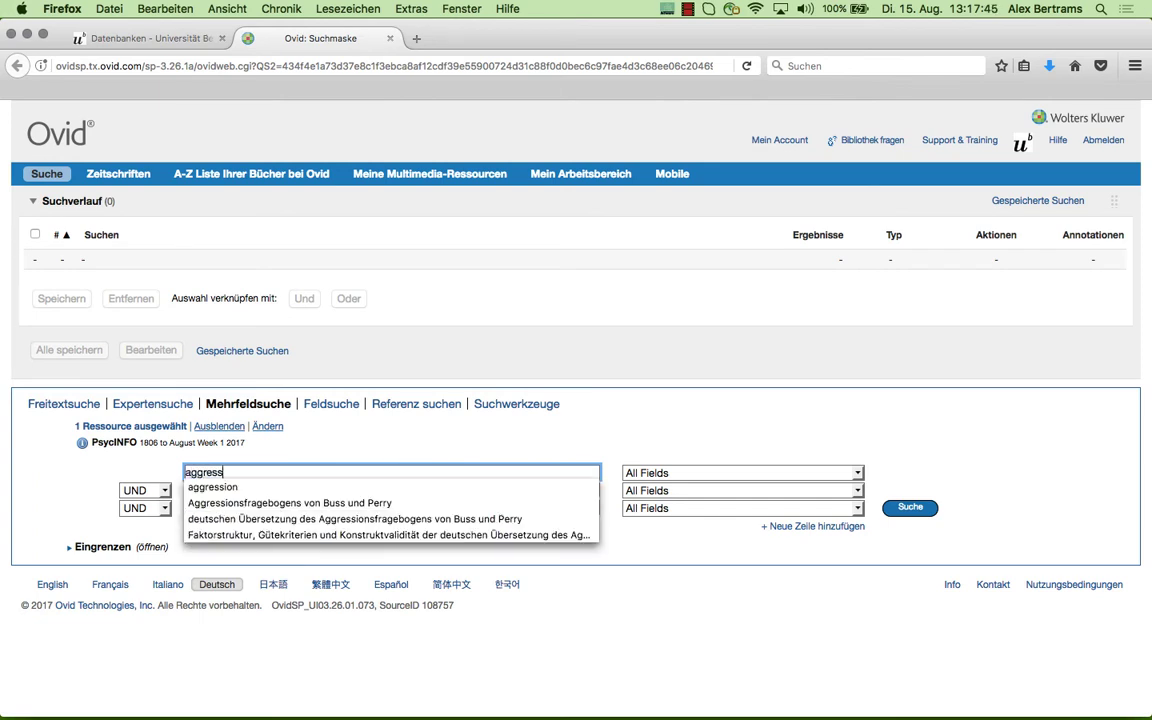
type("io")
type("n")
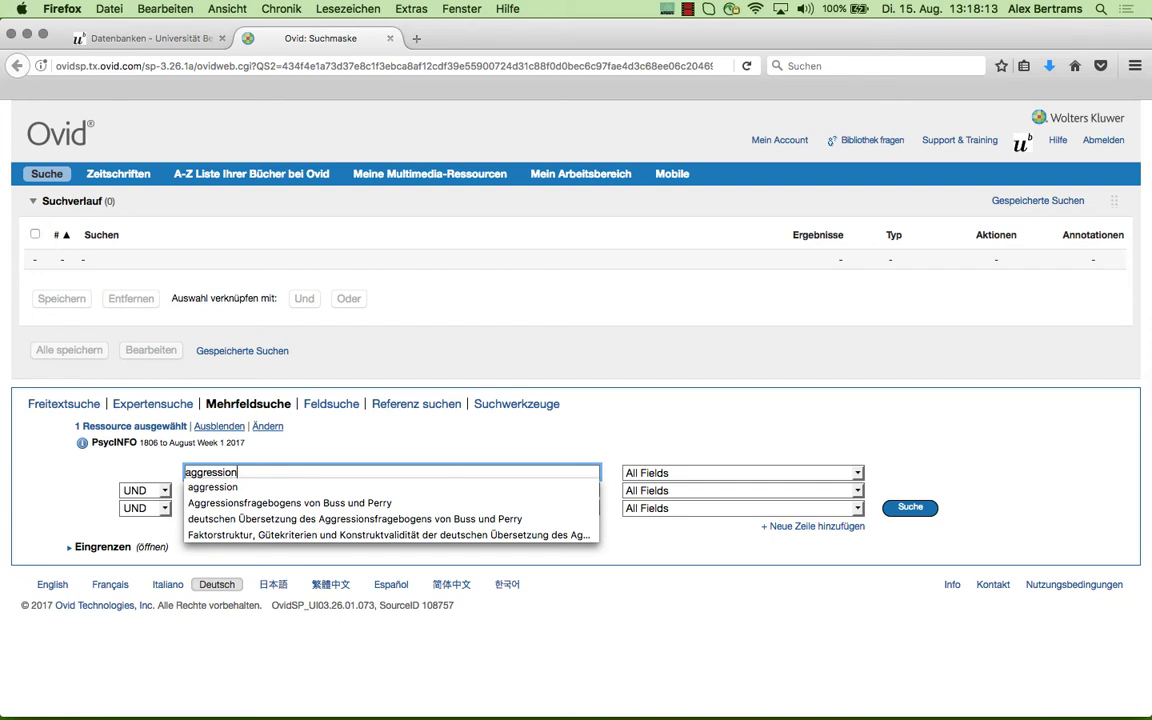
left_click(262, 487)
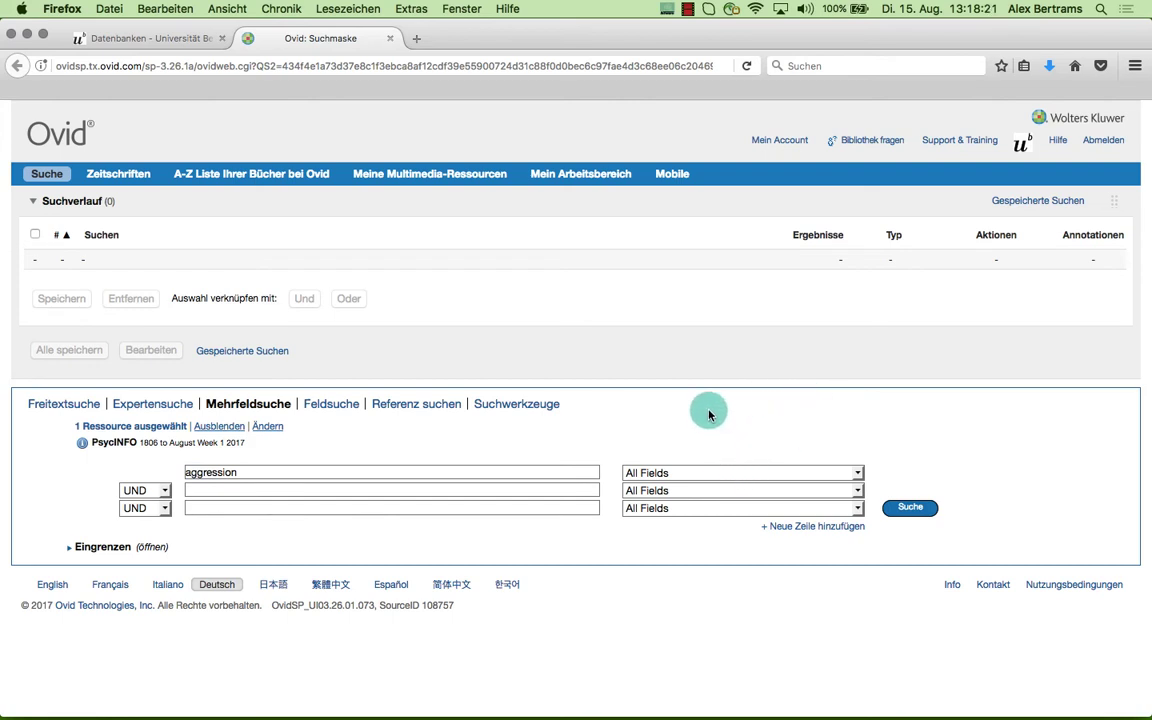
left_click(909, 508)
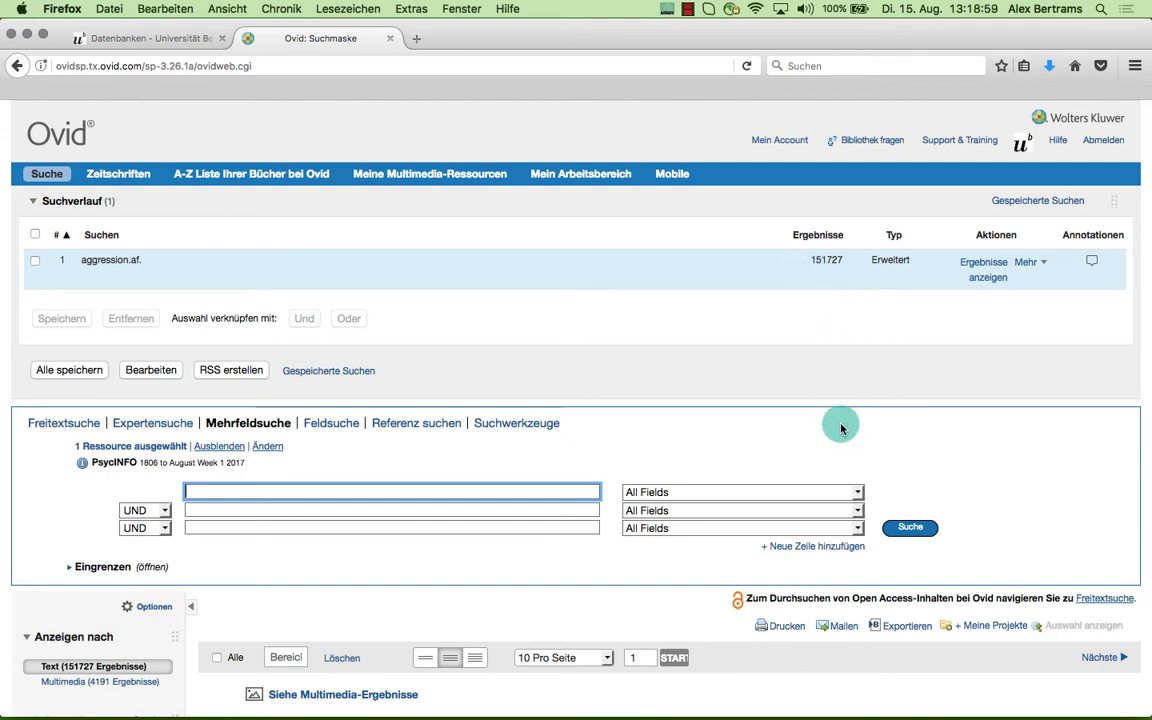
Run a second search for aggression, restricted to the Abstract field.
scroll(840, 426, "down", 1)
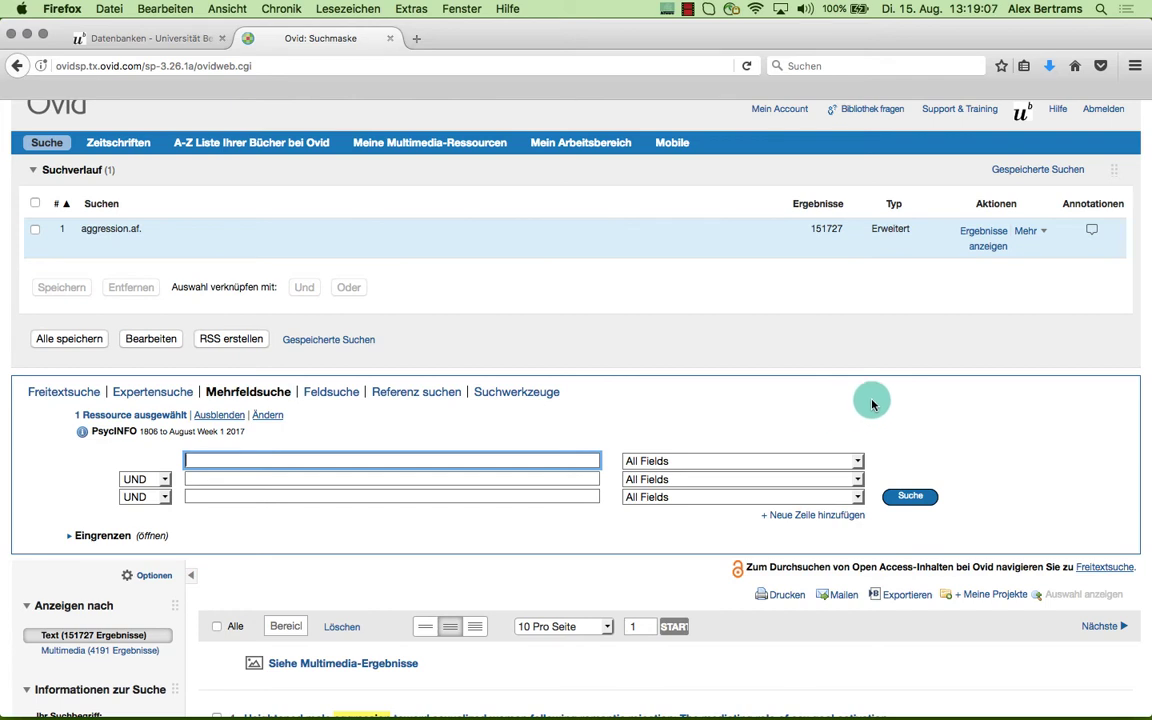
scroll(894, 401, "down", 1)
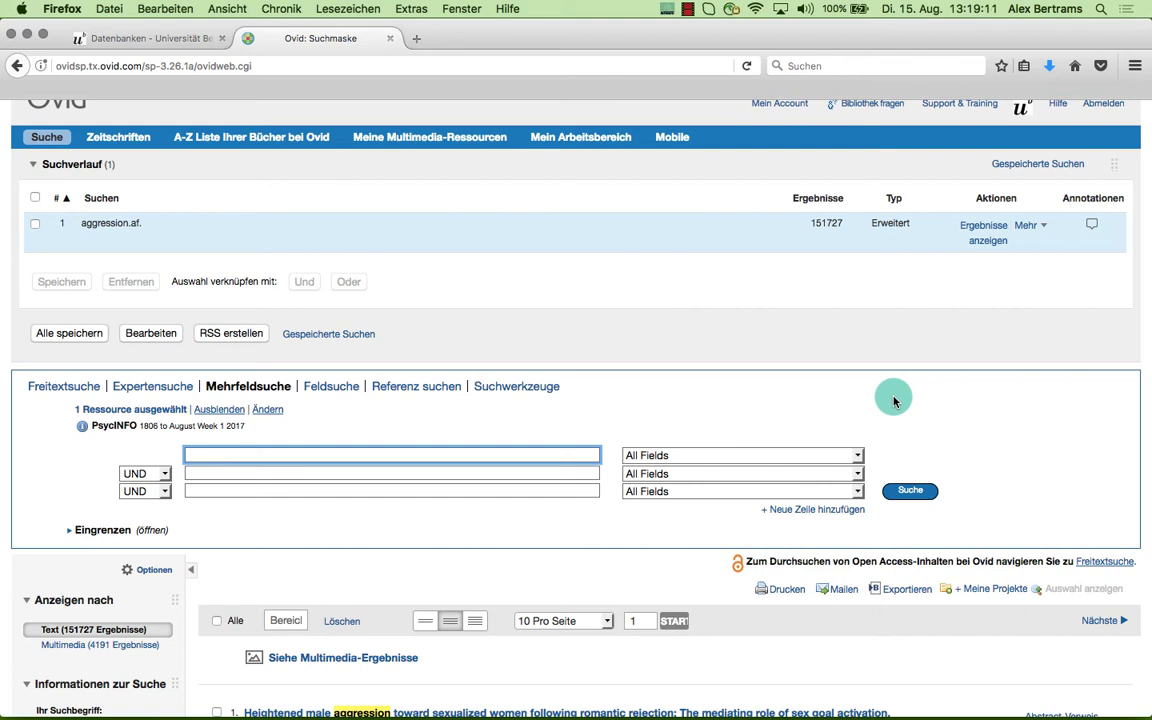
type("a")
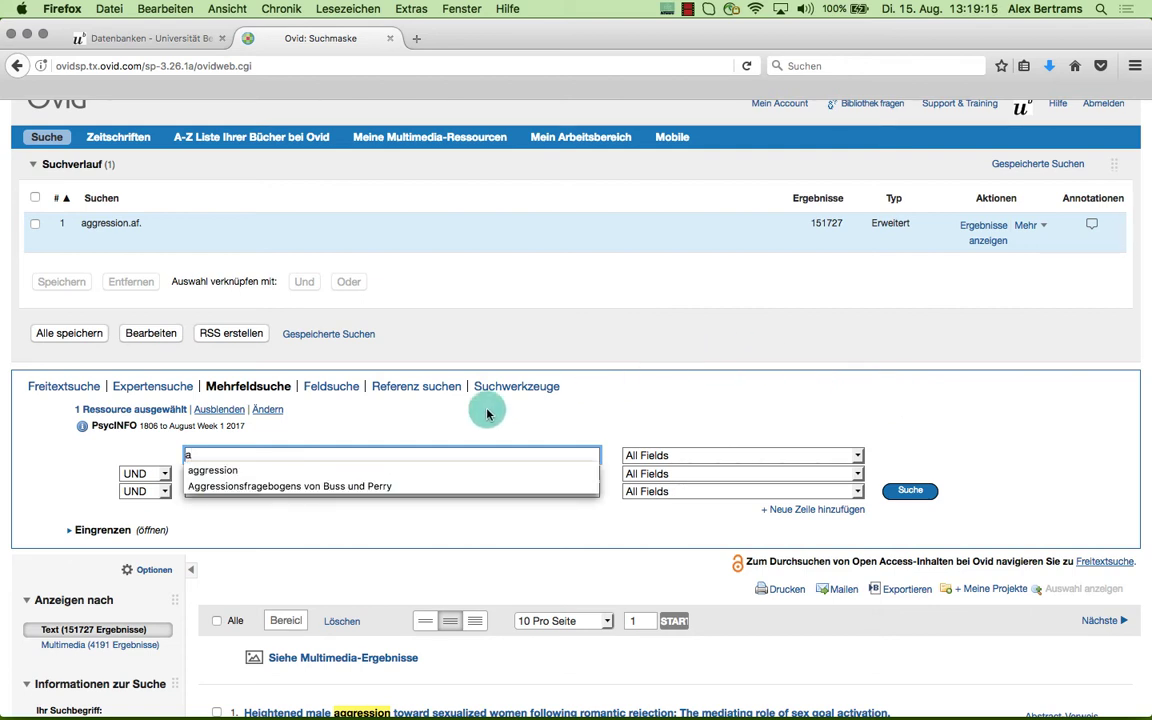
left_click(226, 470)
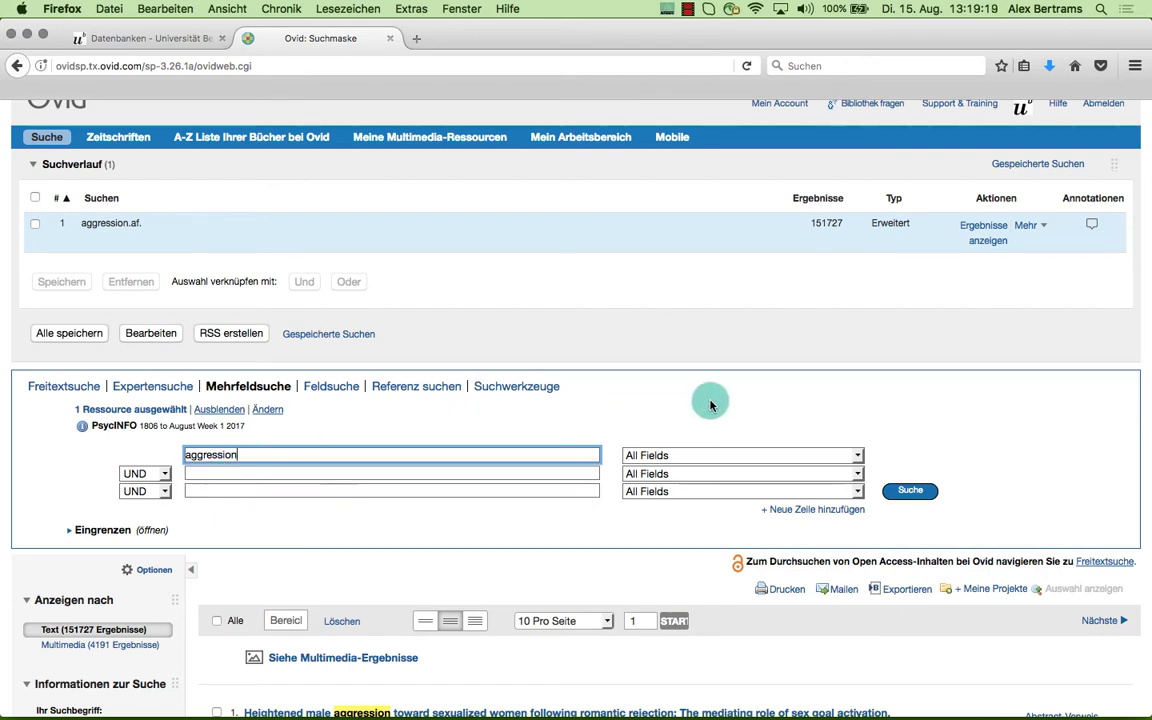
left_click(724, 455)
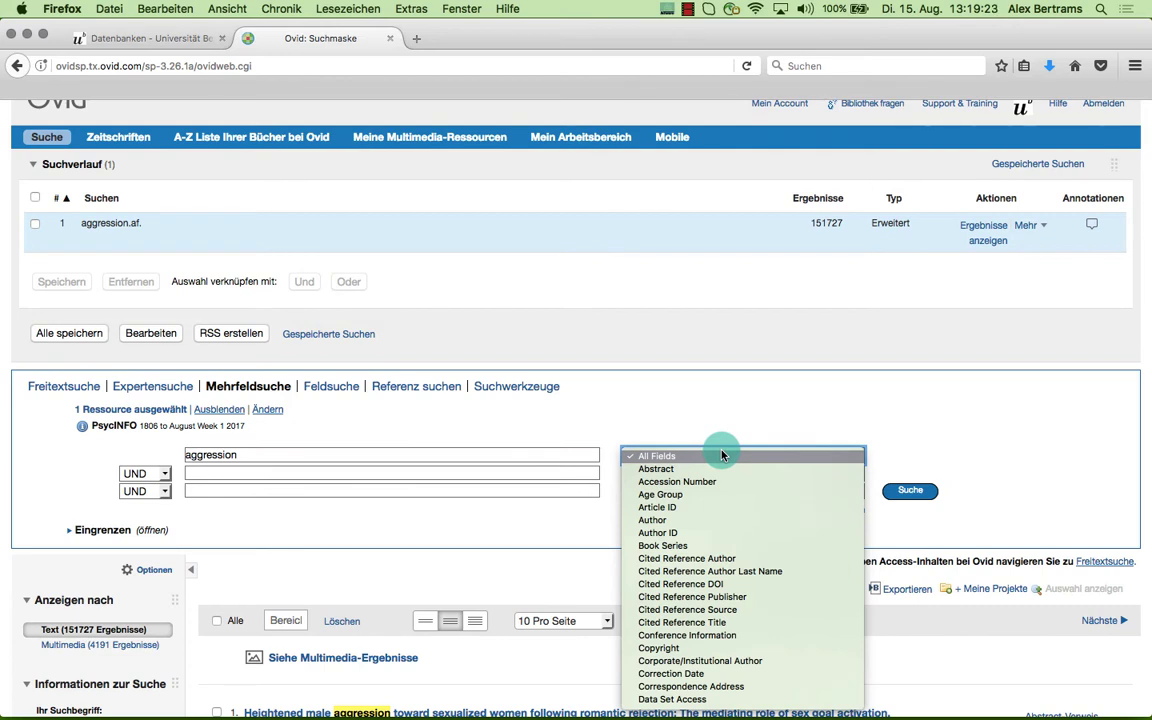
left_click(679, 469)
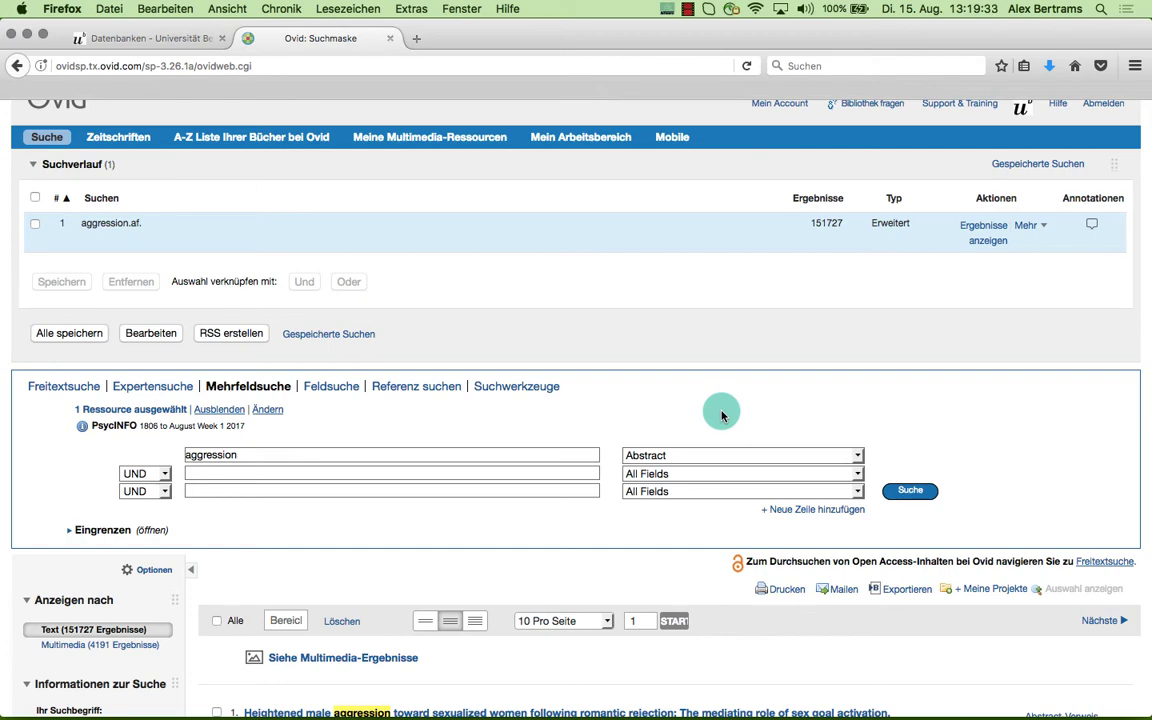
left_click(908, 491)
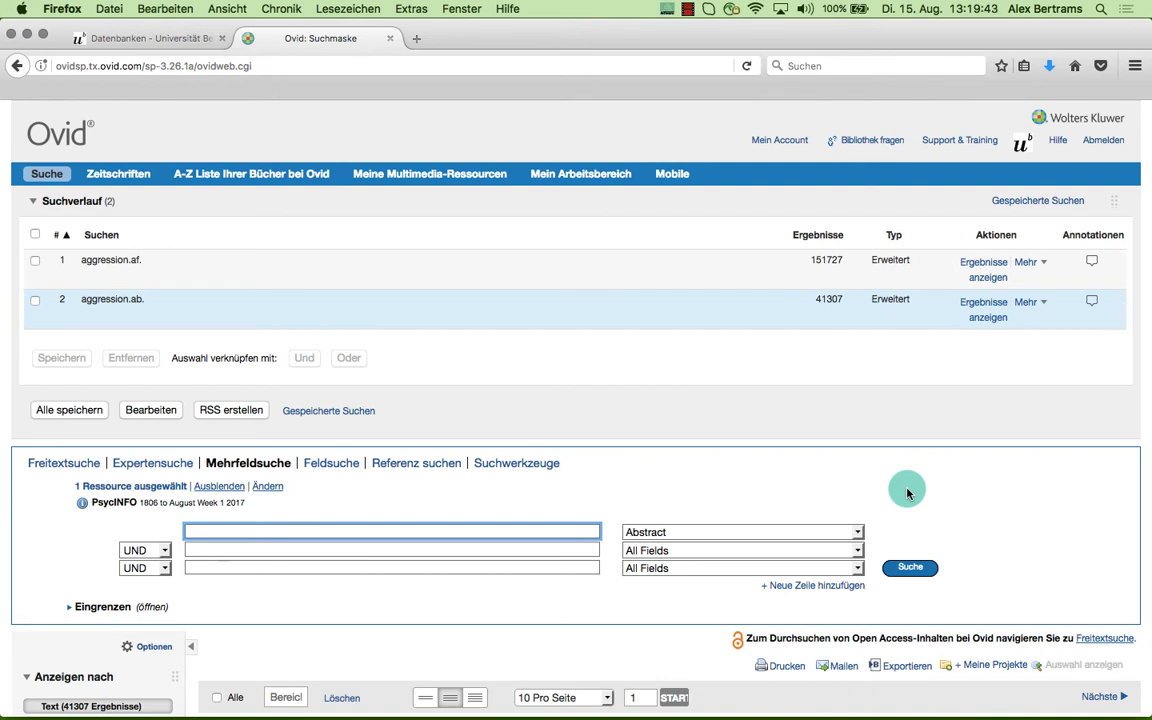
Enter aggression in the first search row and education in the second, linked with UND.
scroll(908, 492, "down", 1)
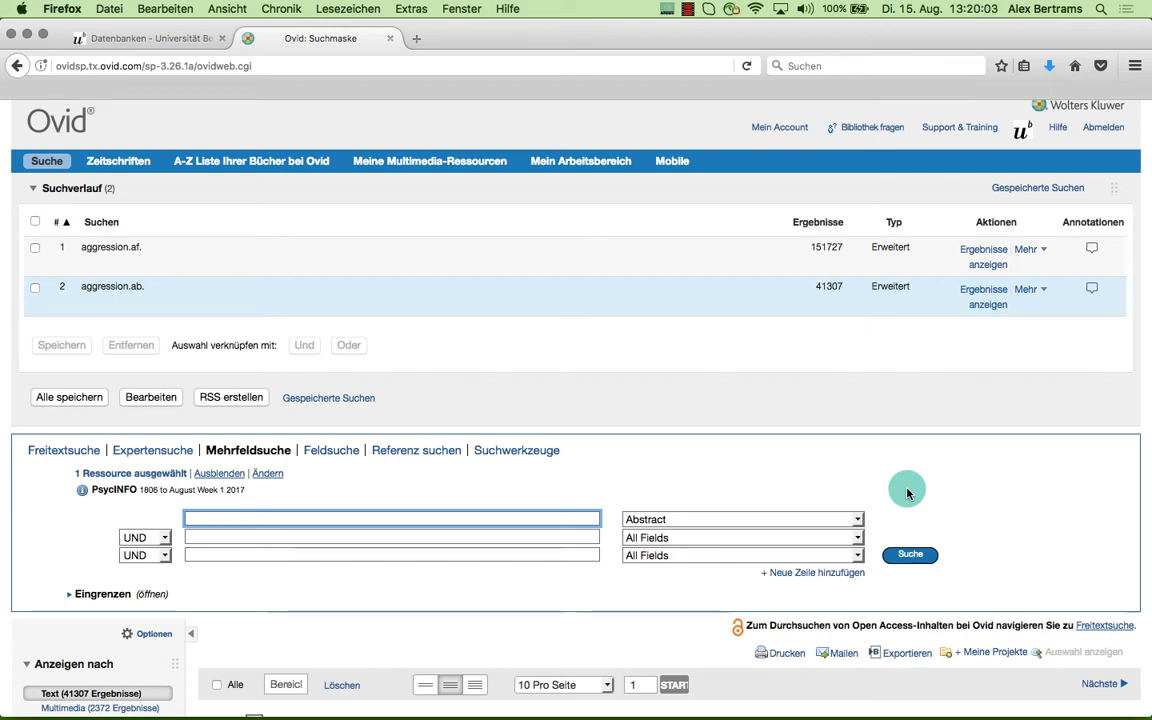
type("a")
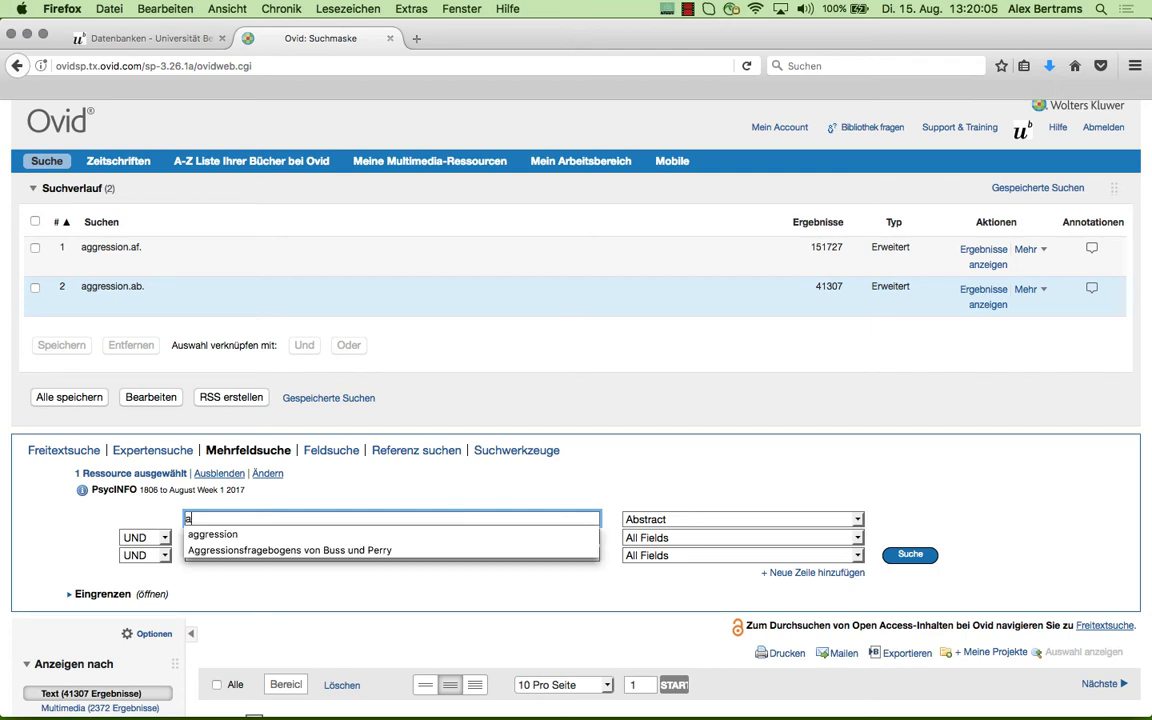
left_click(480, 532)
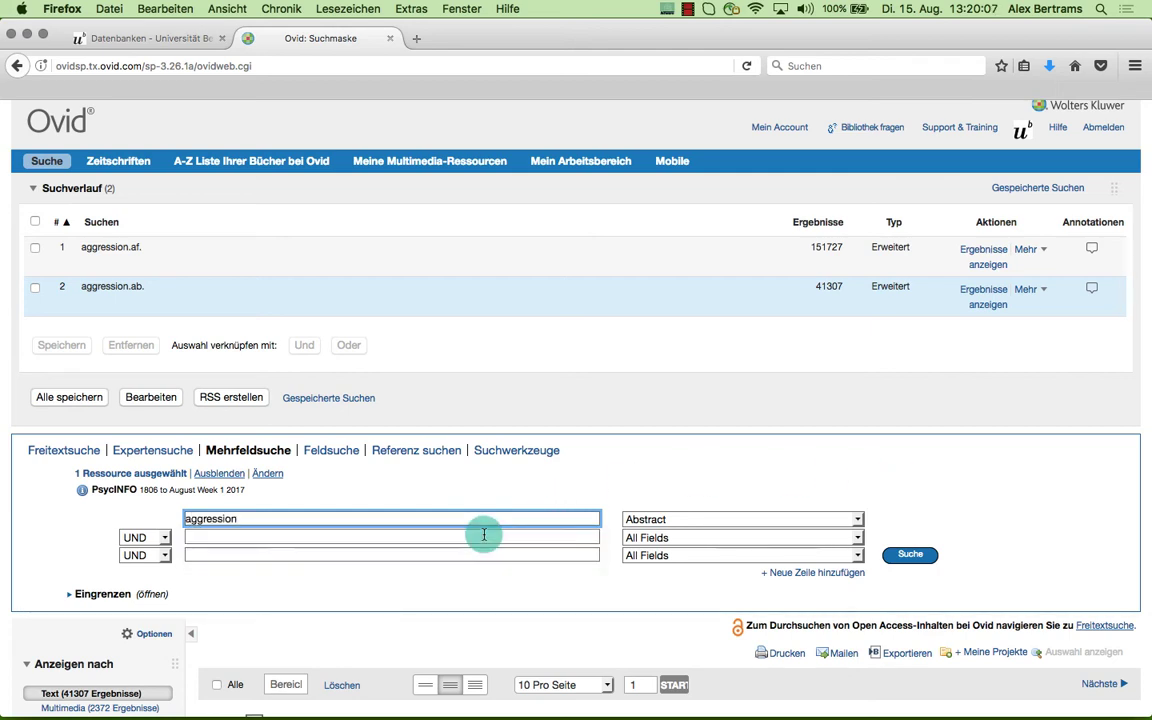
left_click(444, 537)
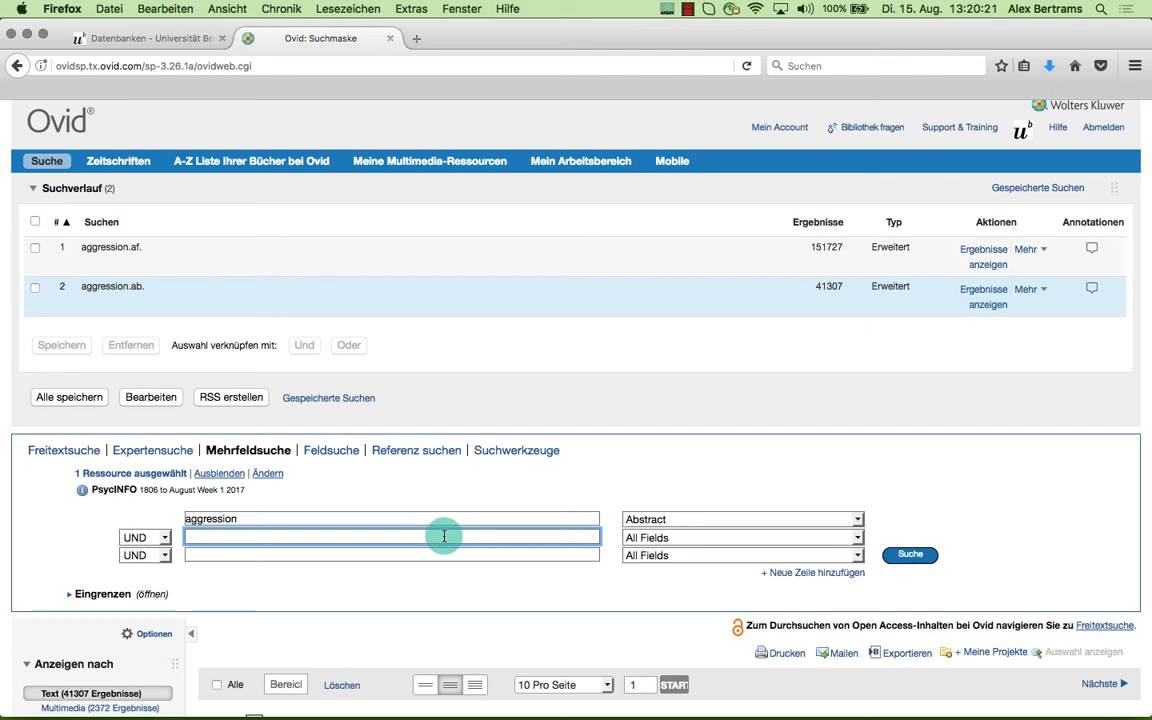
type("e")
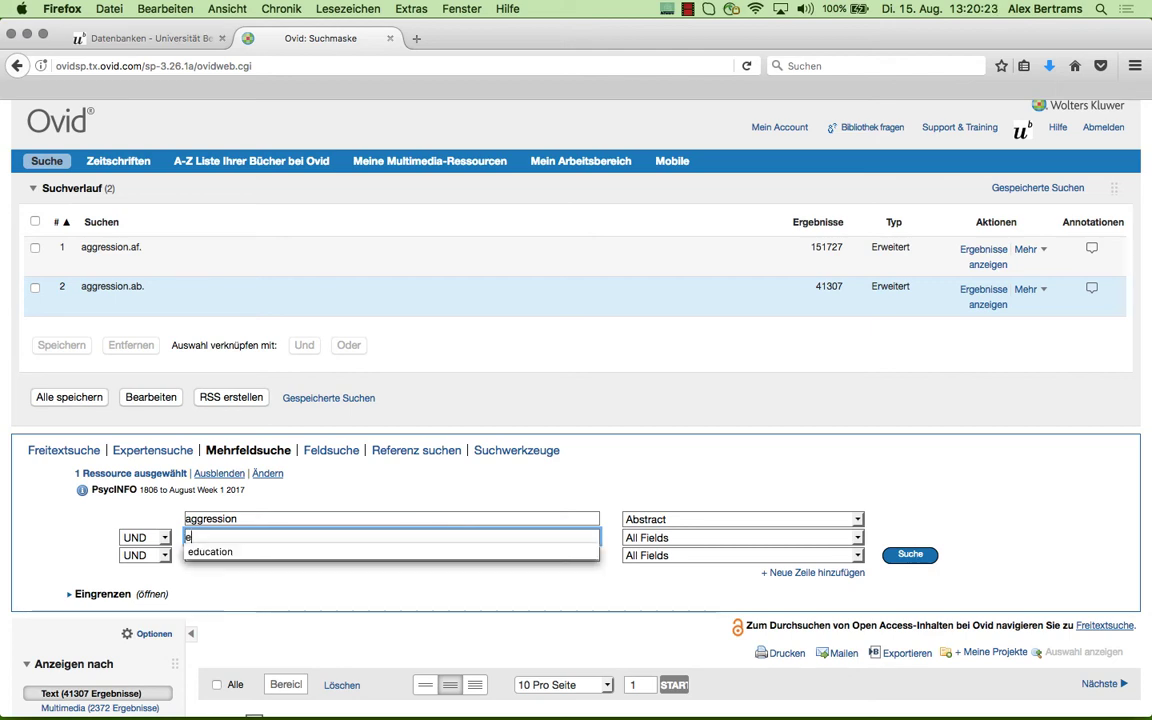
type("duction")
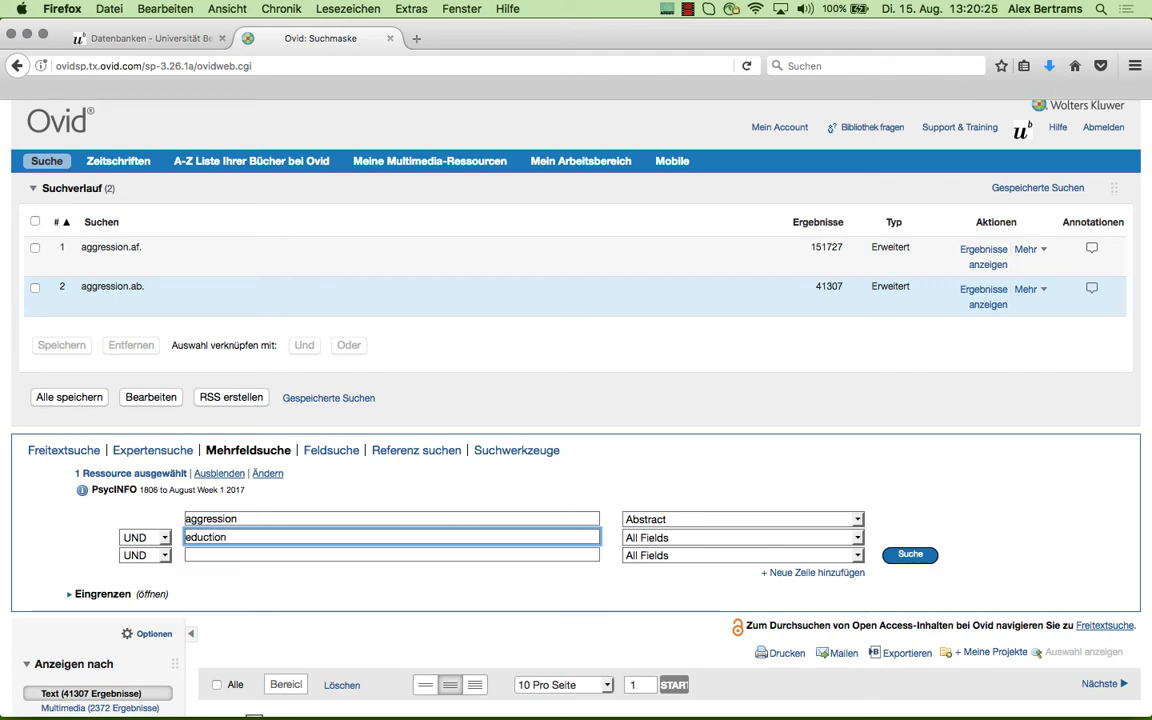
key("Left")
key("Left")
key("Left")
key("Left")
type("a")
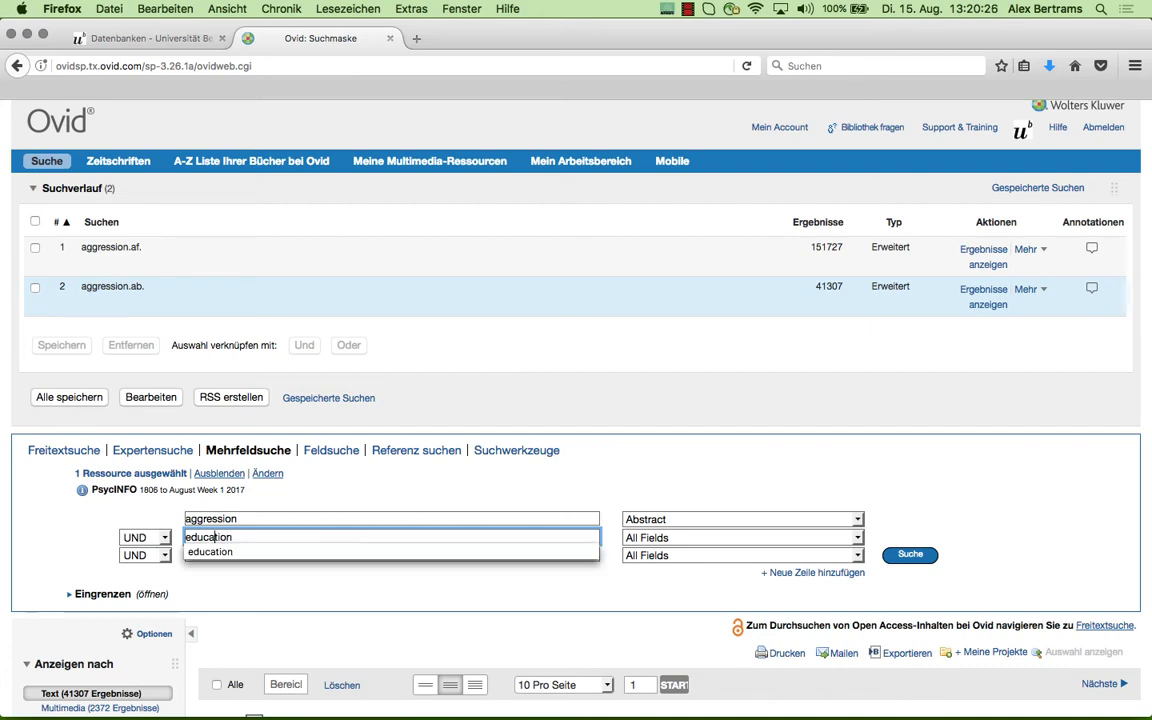
left_click(437, 554)
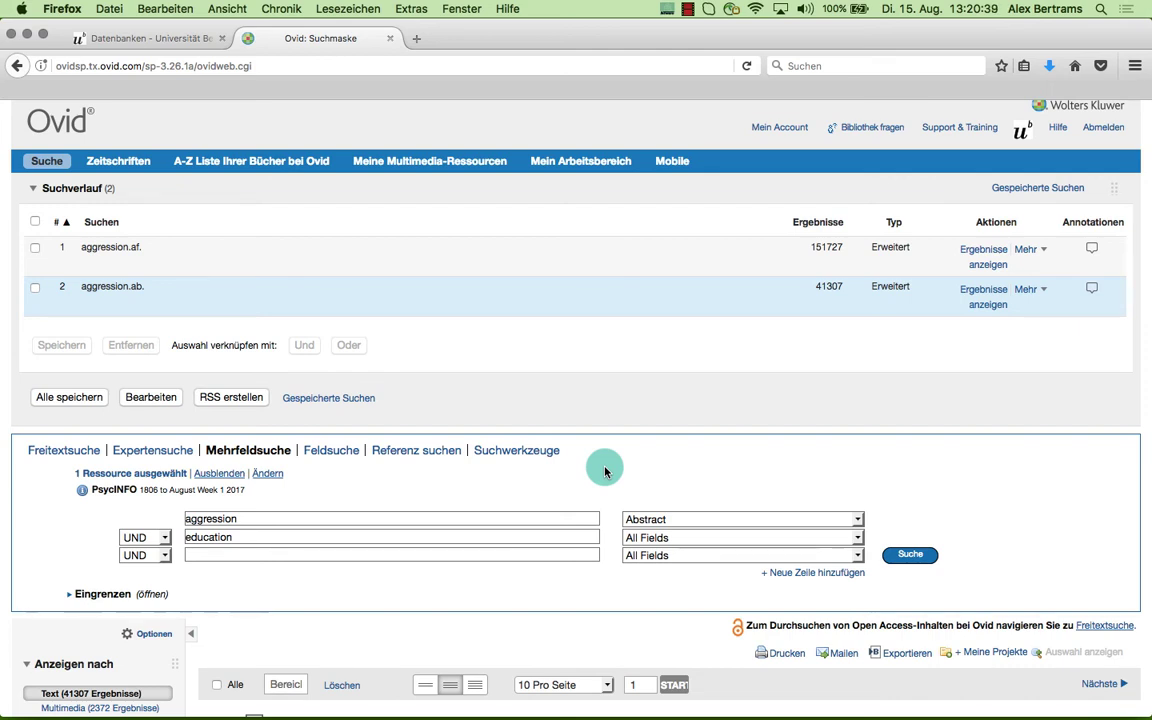
Restrict the education row to the Abstract field and run the combined search.
left_click(857, 537)
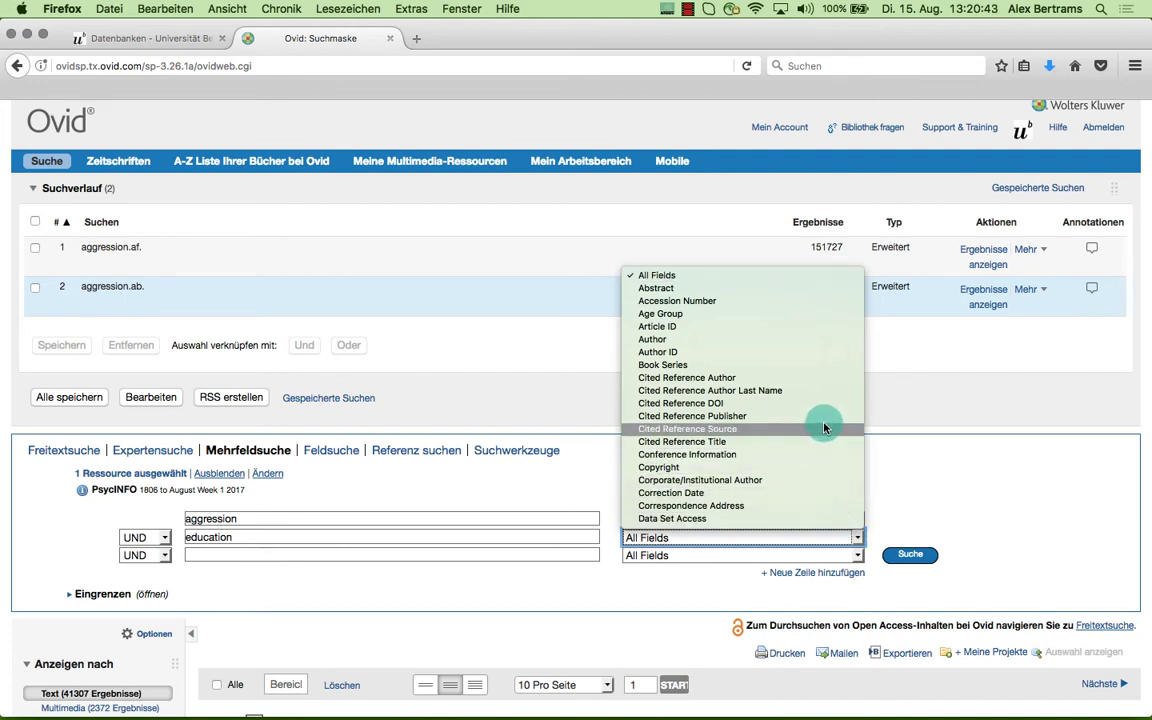
left_click(789, 292)
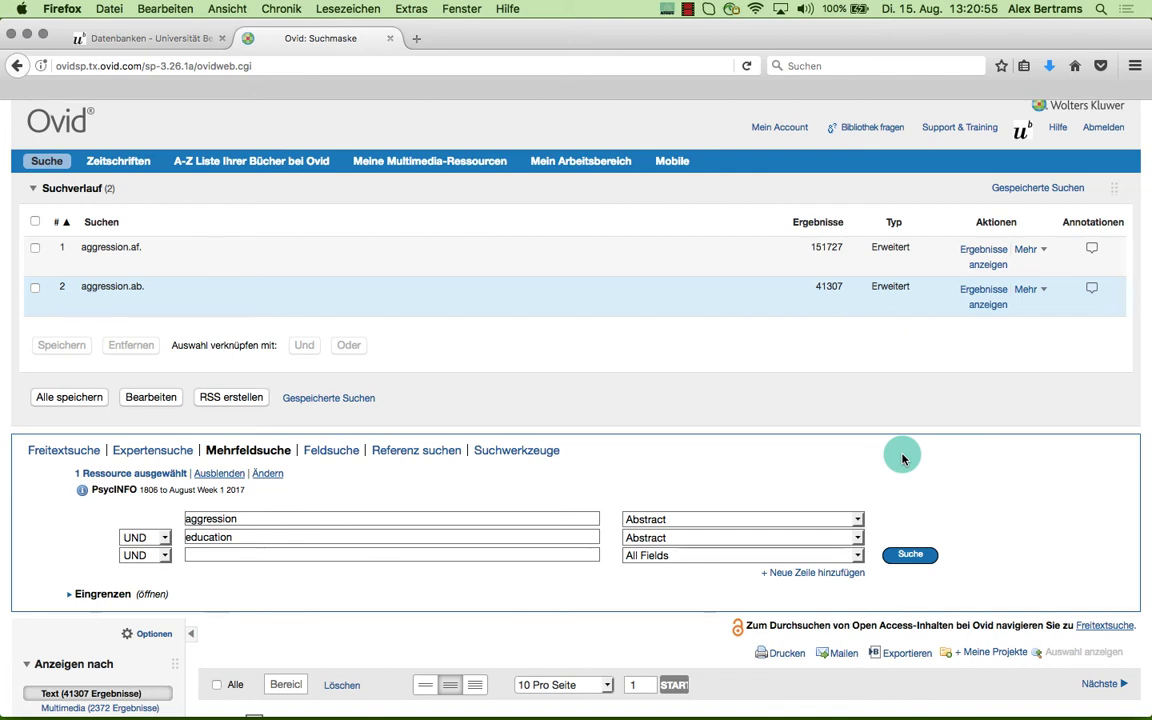
left_click(910, 557)
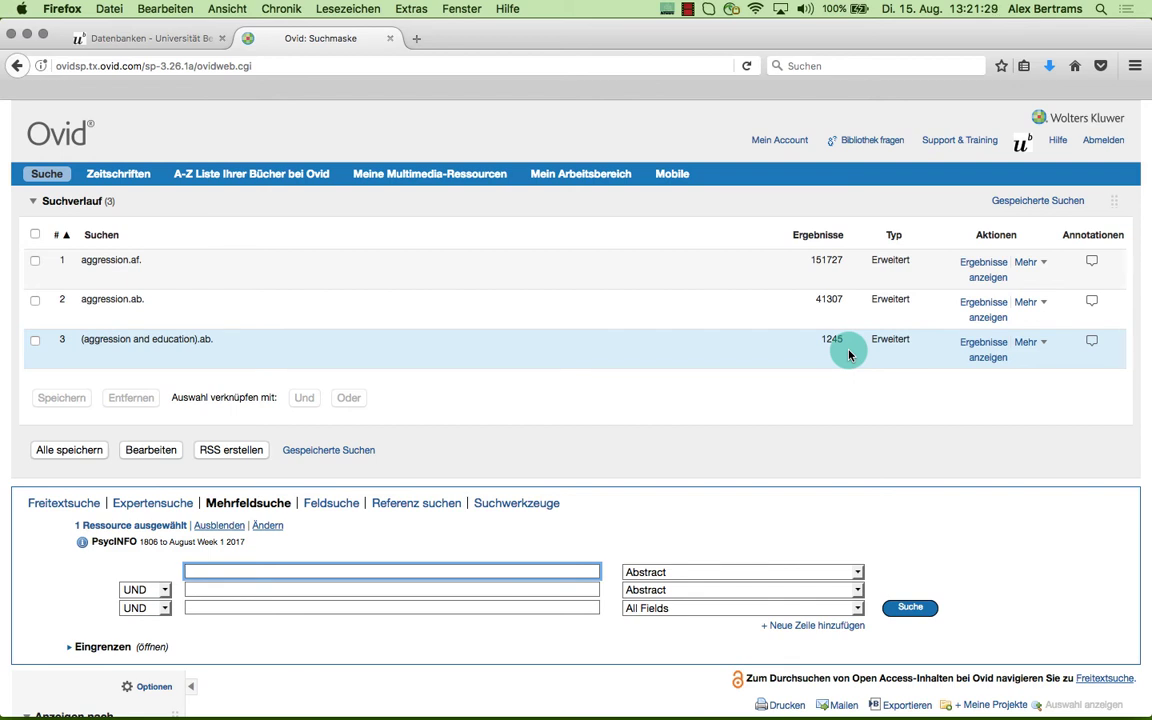
Fill in the search form again with aggression in the first row and education in the second, joined by UND.
scroll(849, 355, "down", 1)
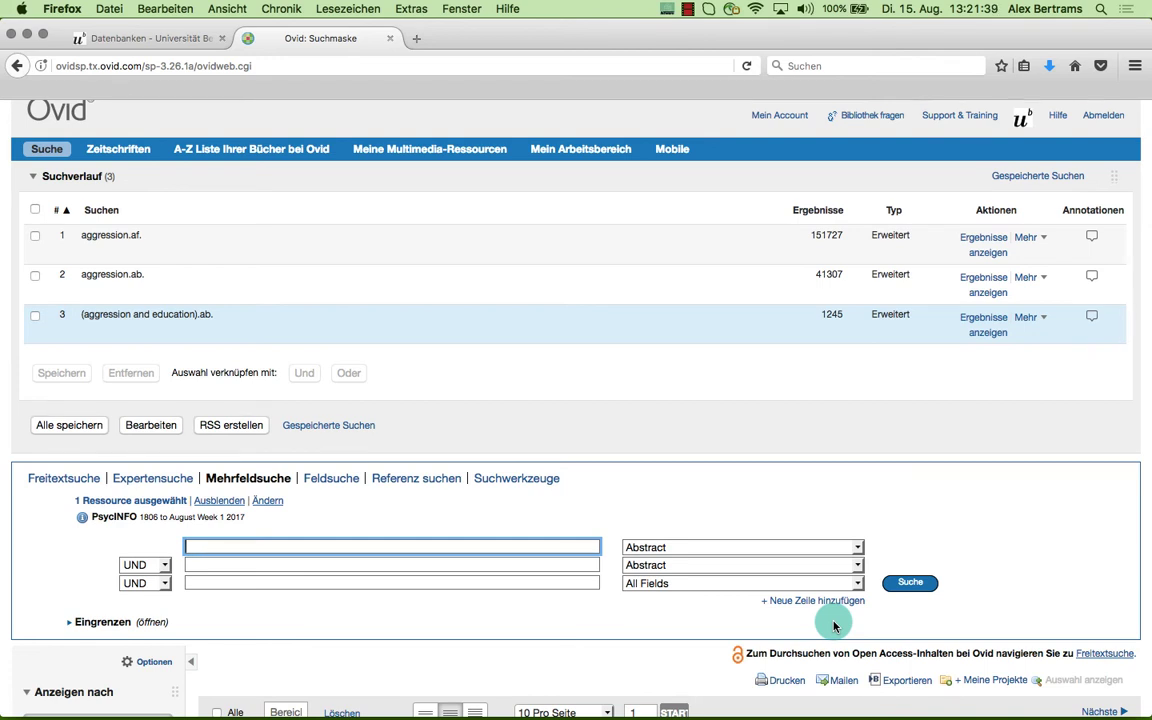
left_click(525, 546)
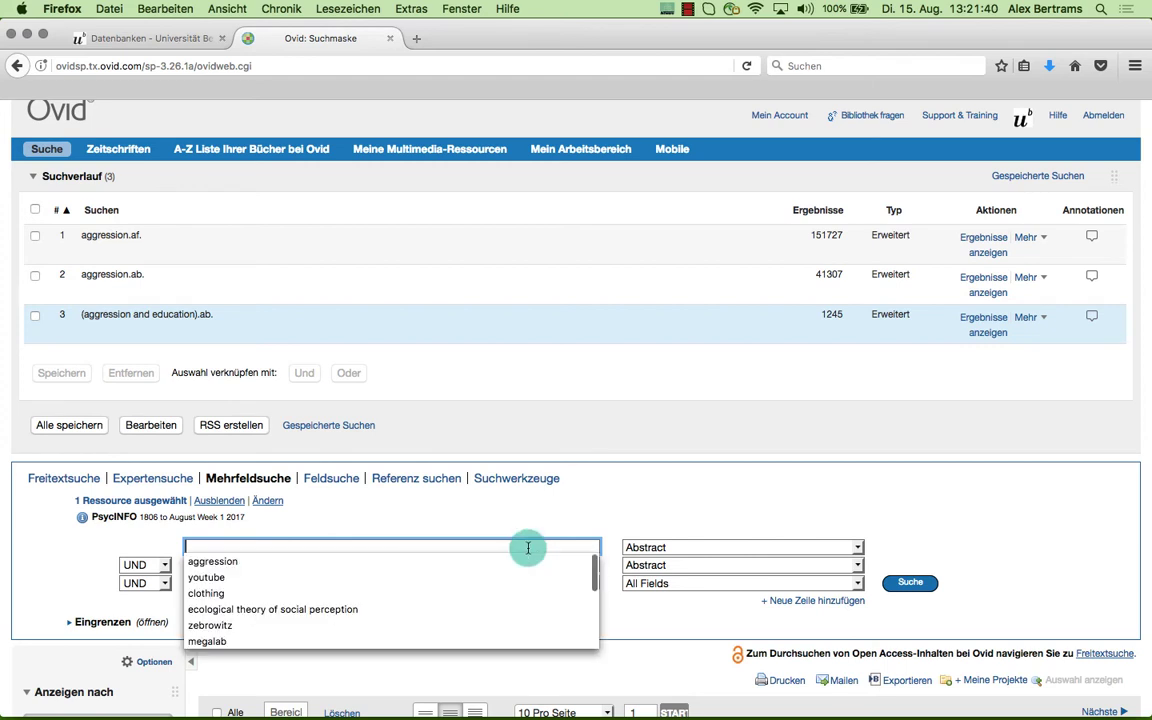
left_click(471, 562)
left_click(455, 565)
left_click(455, 565)
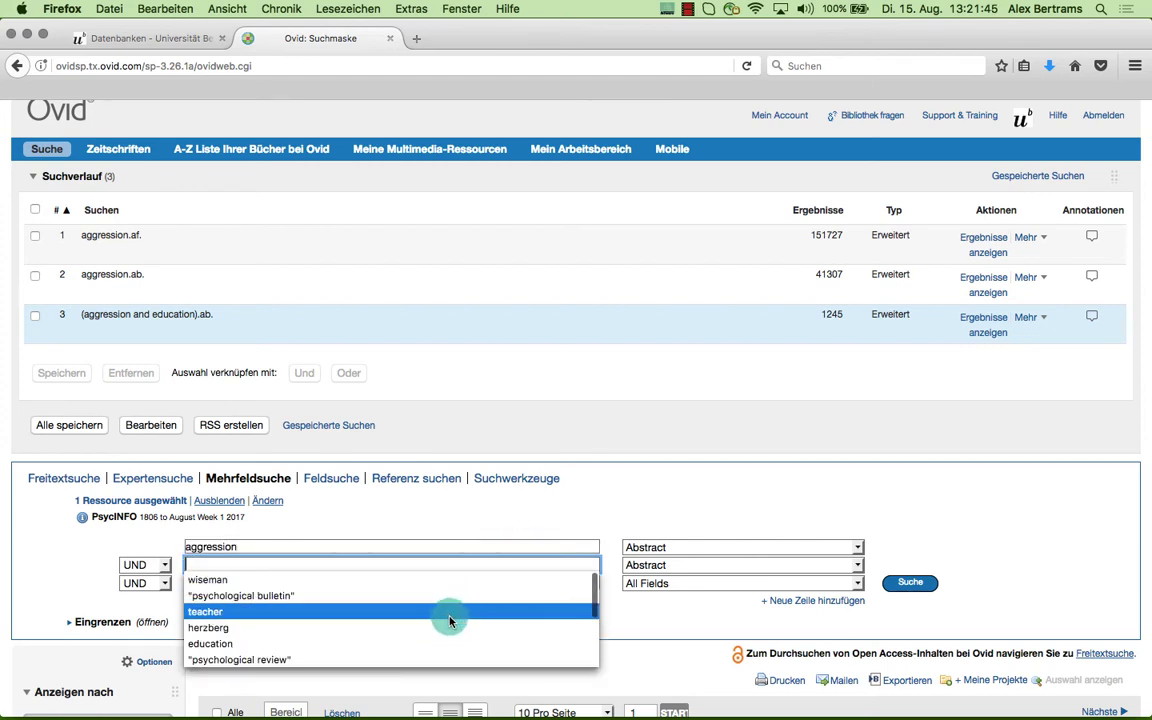
left_click(448, 644)
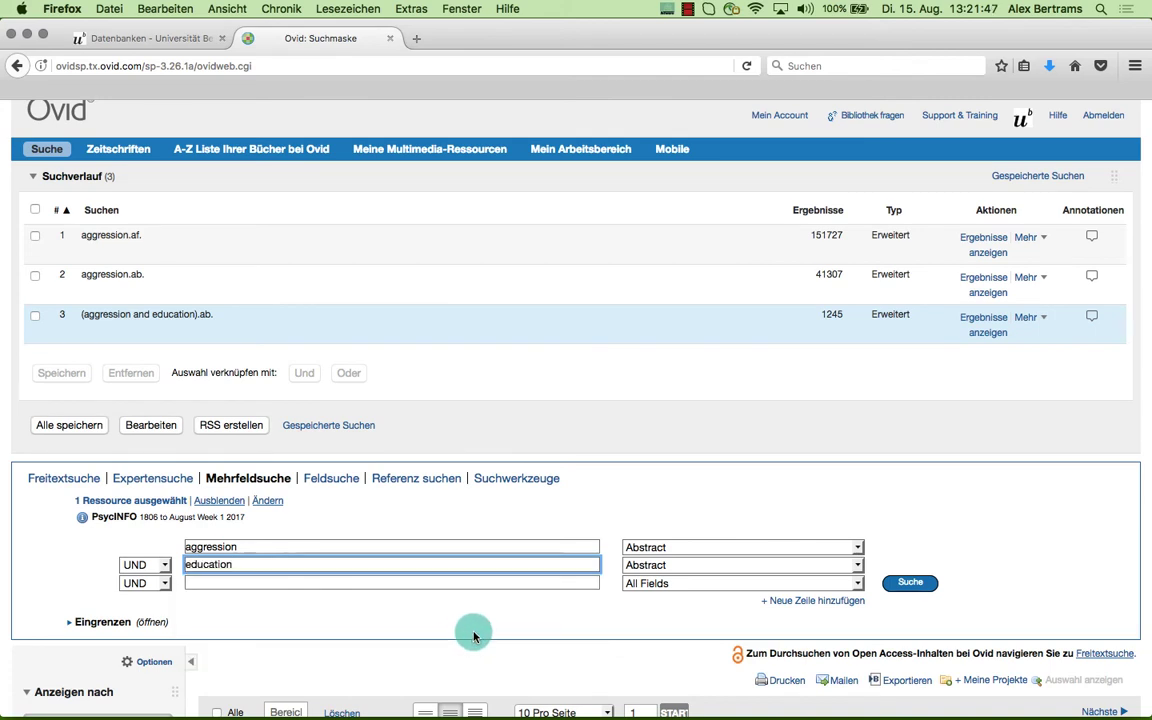
left_click(485, 622)
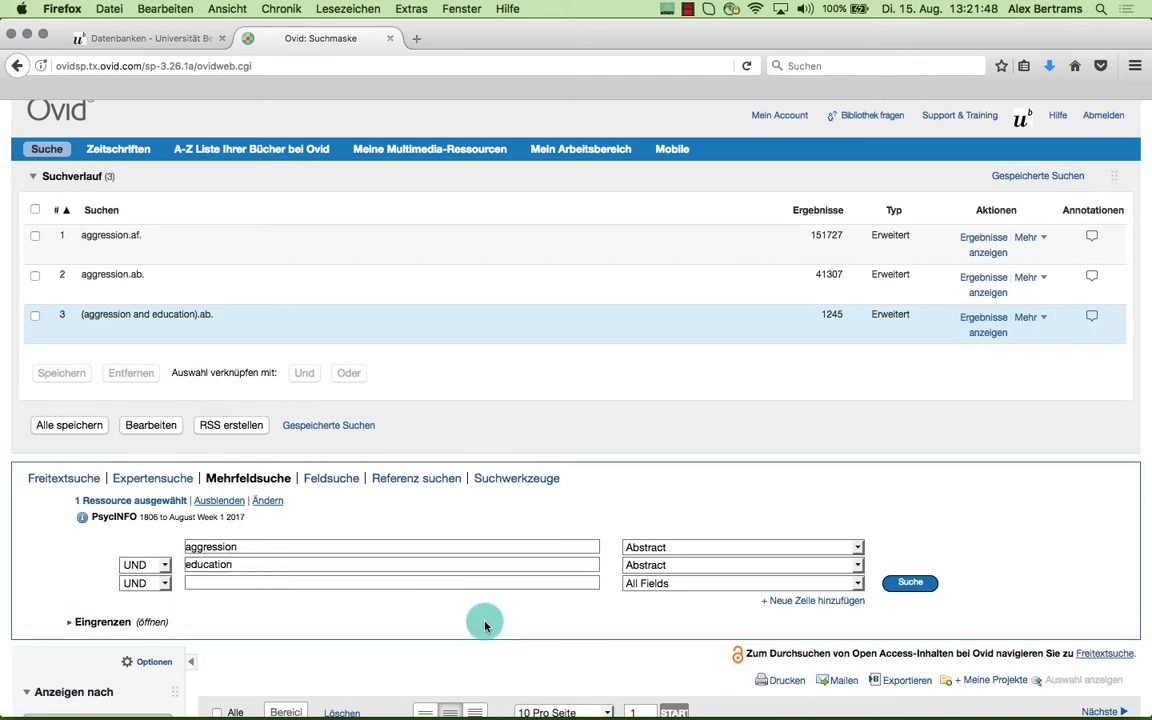
Restrict the aggression row to the Title field.
left_click(857, 549)
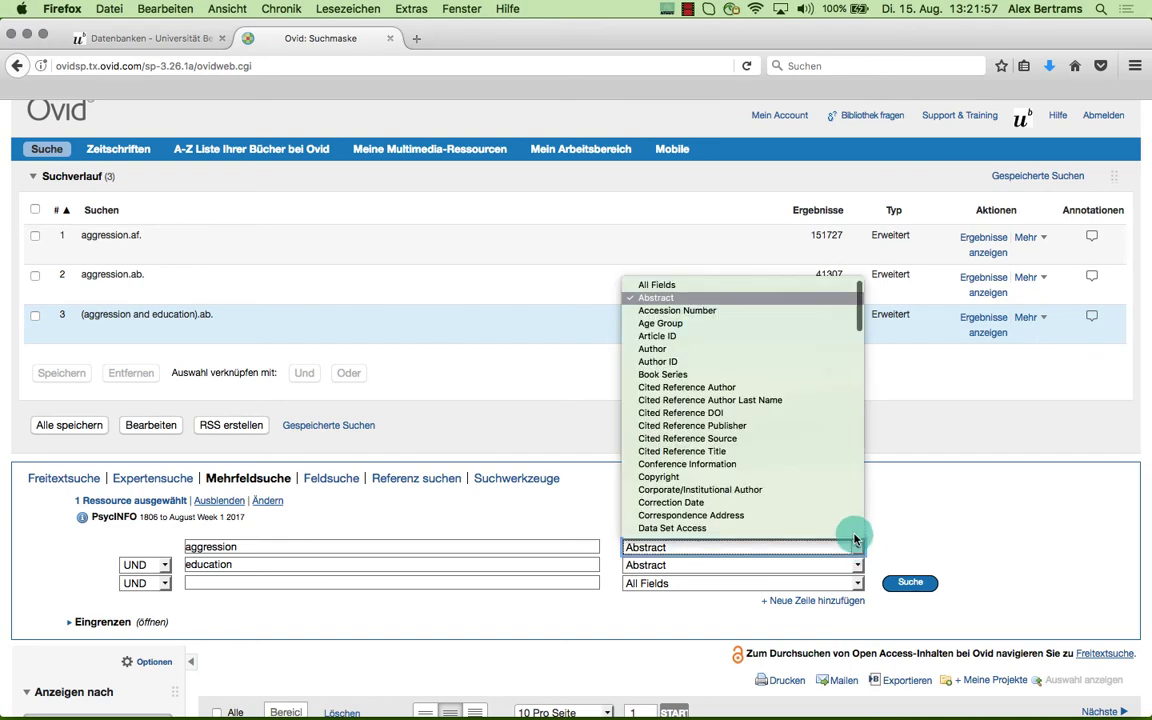
scroll(773, 460, "down", 4)
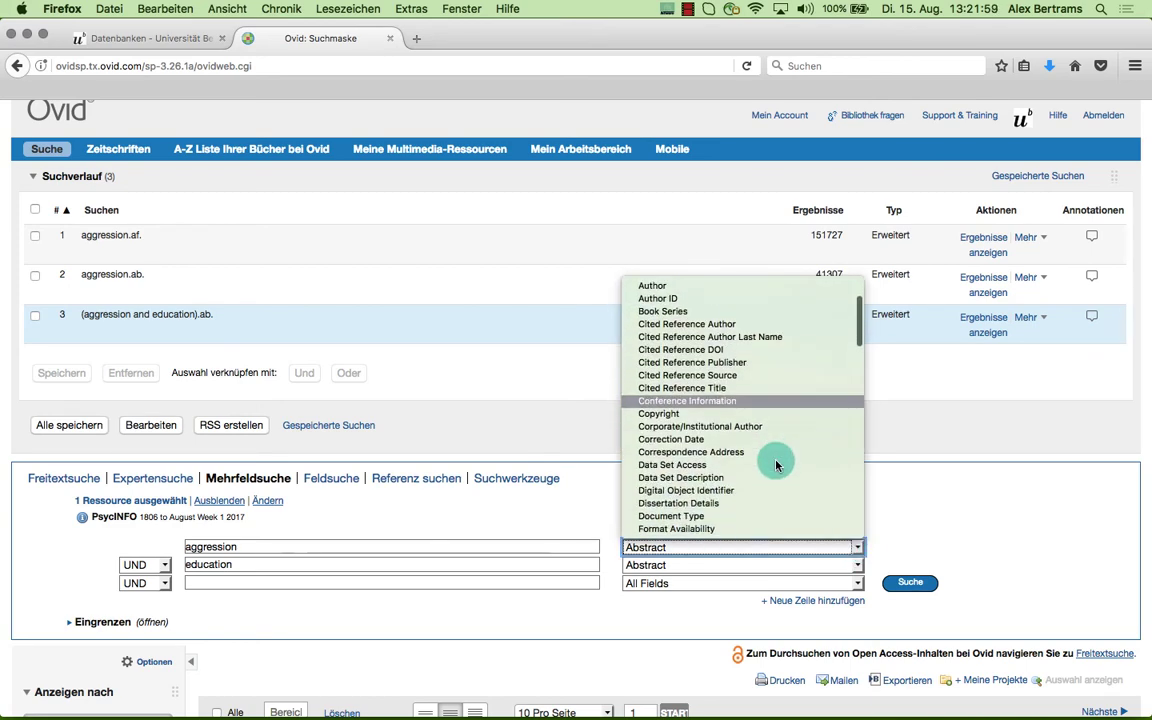
scroll(776, 464, "down", 10)
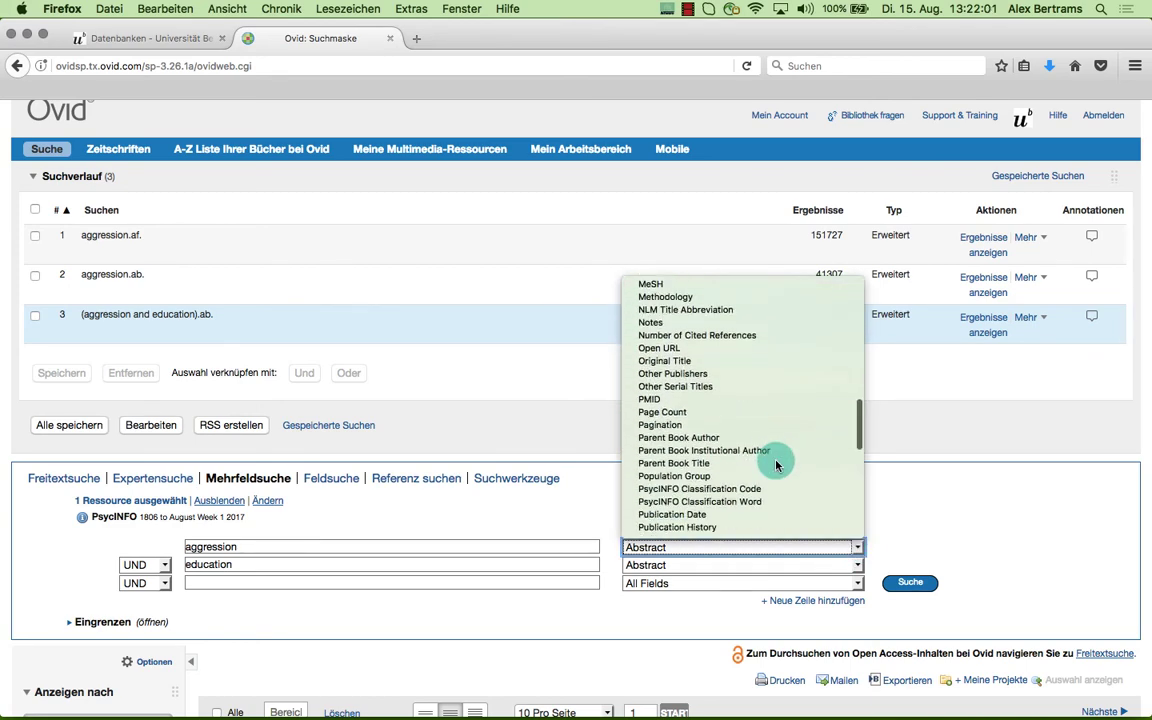
scroll(776, 464, "down", 1)
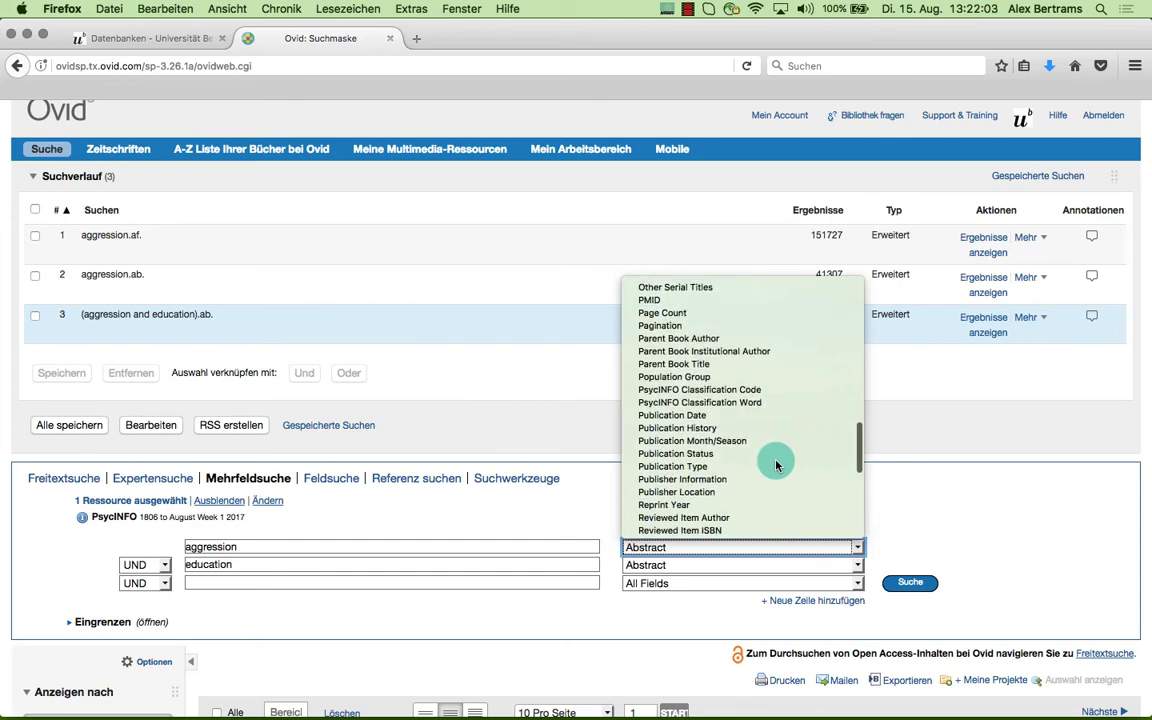
scroll(776, 464, "down", 6)
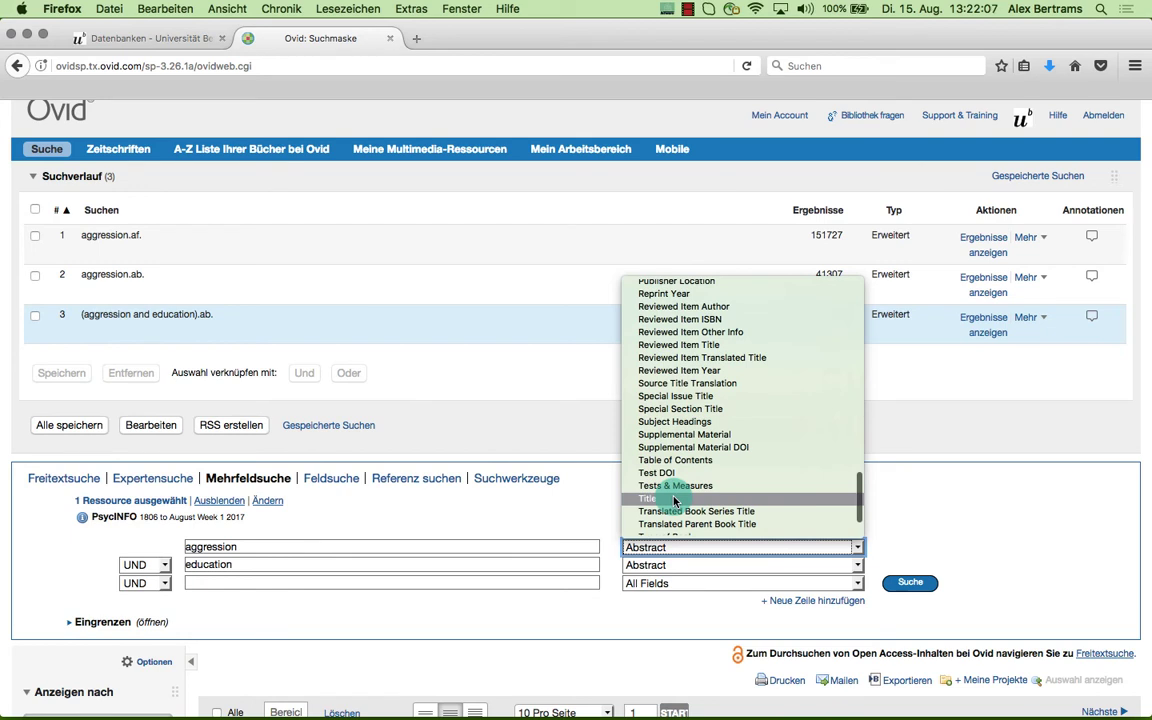
left_click(674, 499)
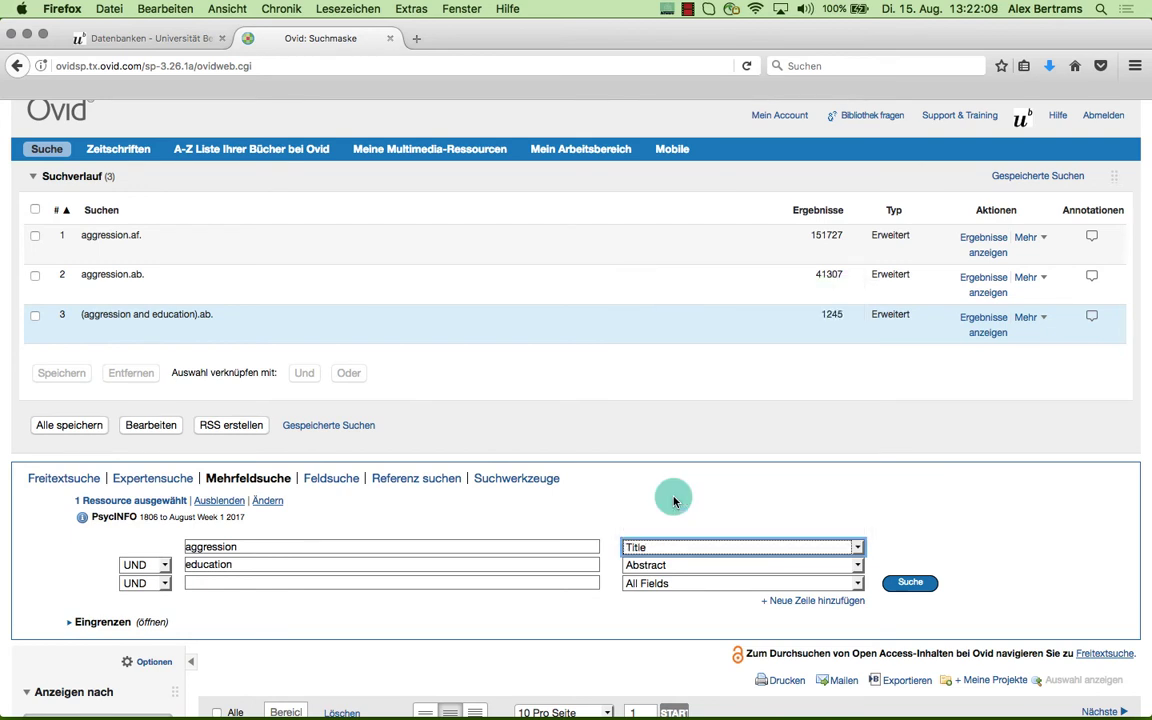
Restrict the education row to the Title field as well and run the combined search.
left_click(857, 566)
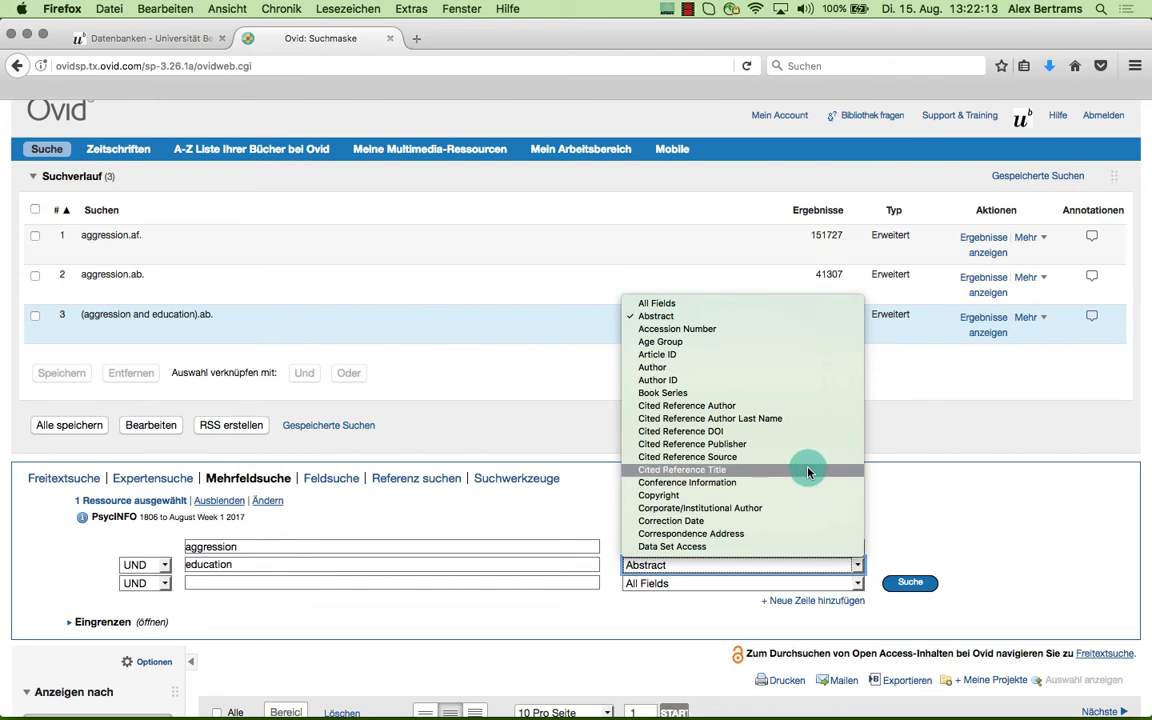
key("t")
key("Down")
key("Down")
key("Down")
key("Down")
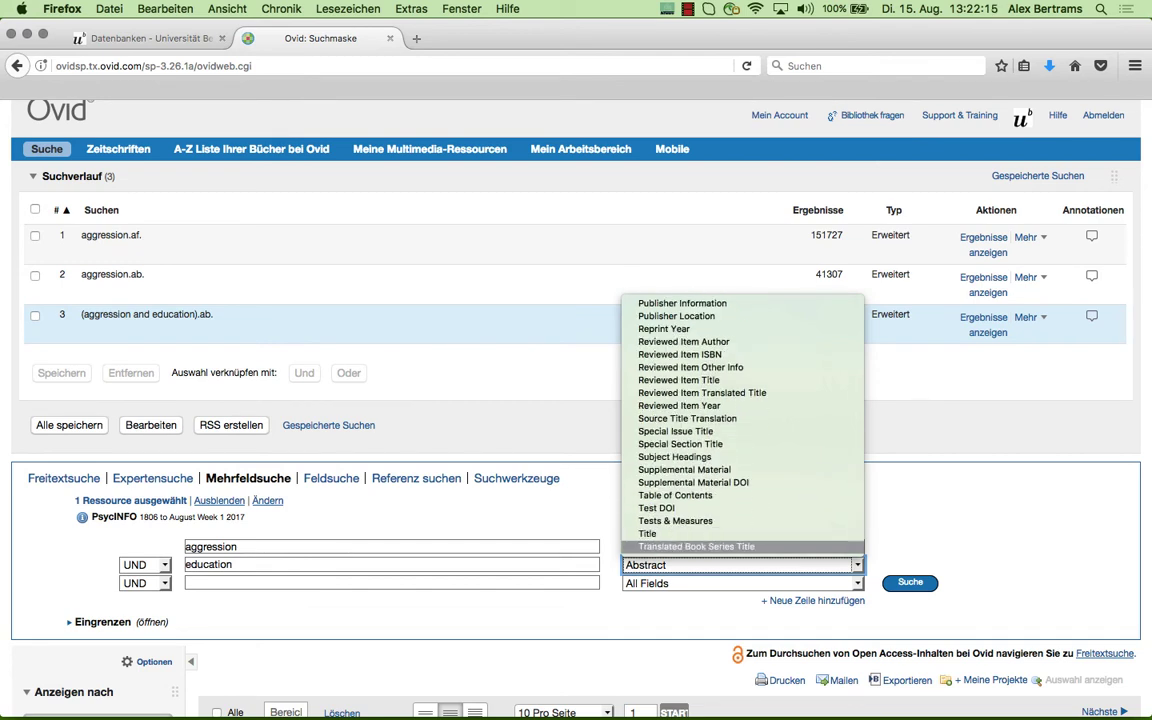
left_click(653, 536)
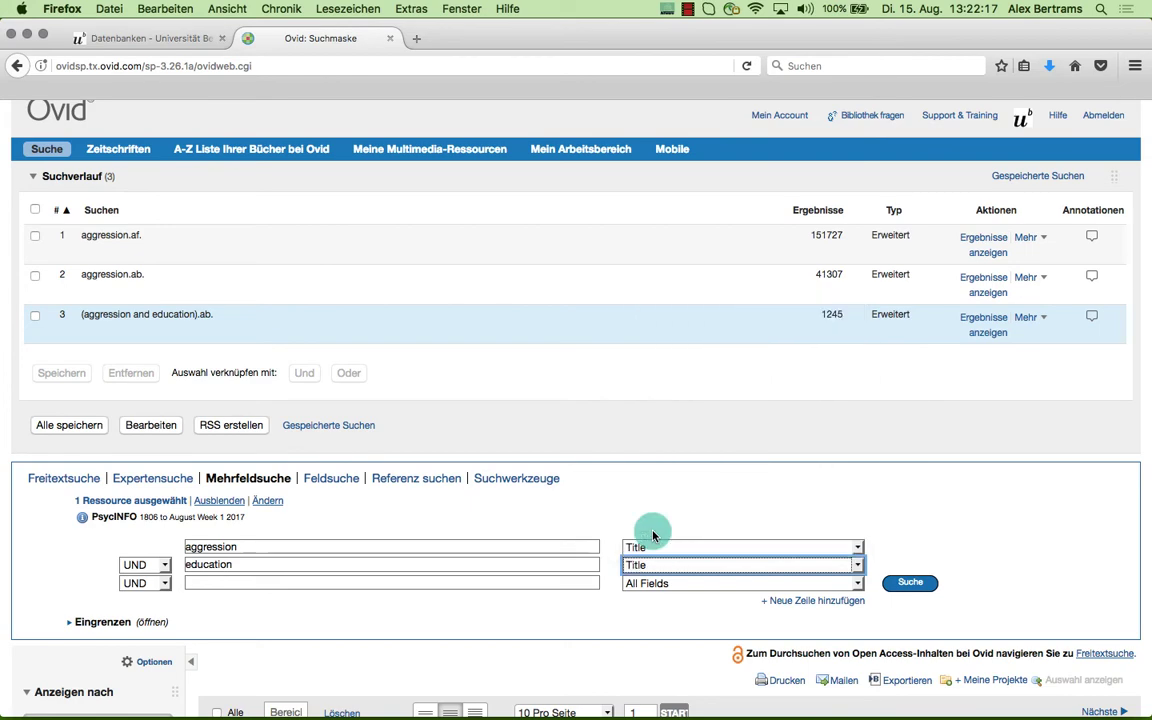
left_click(909, 583)
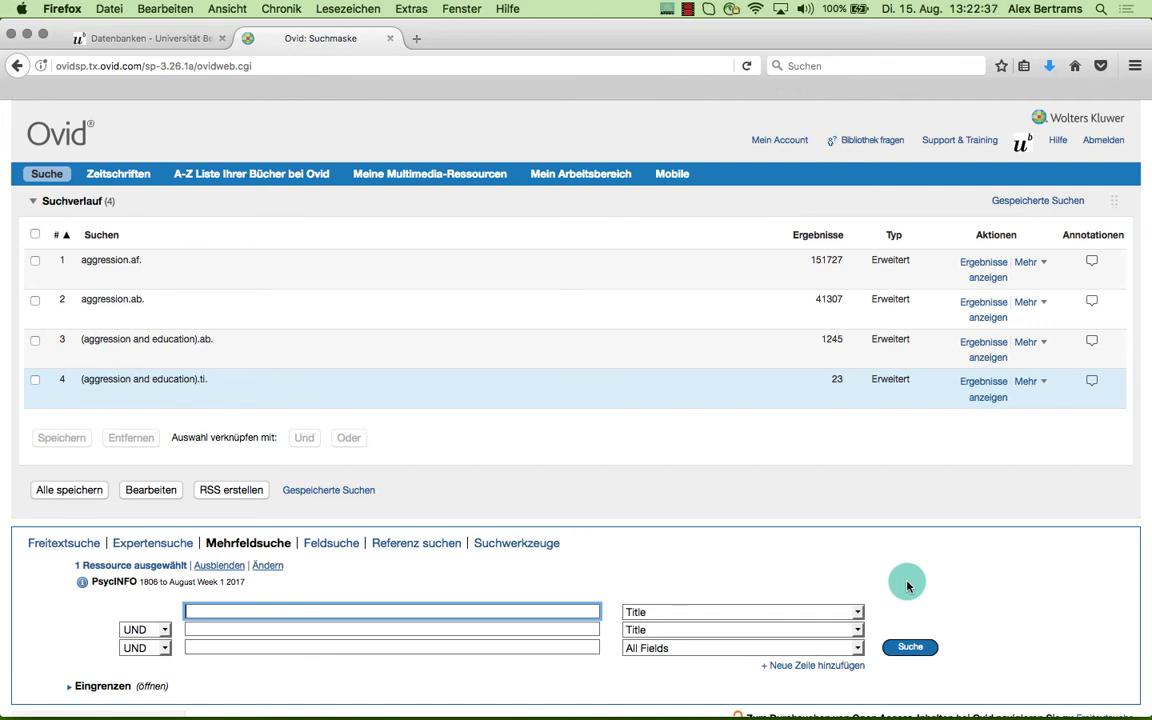
Examine the first entries in the result list of the title search for aggression and education.
scroll(907, 586, "down", 5)
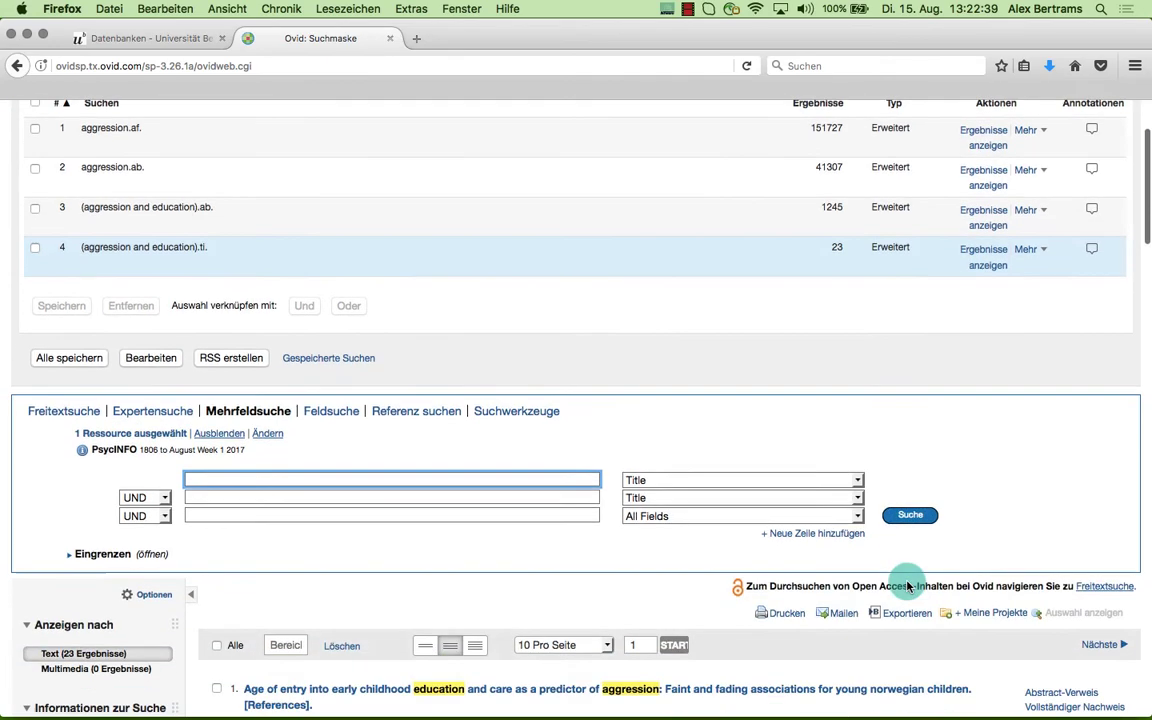
scroll(907, 586, "down", 5)
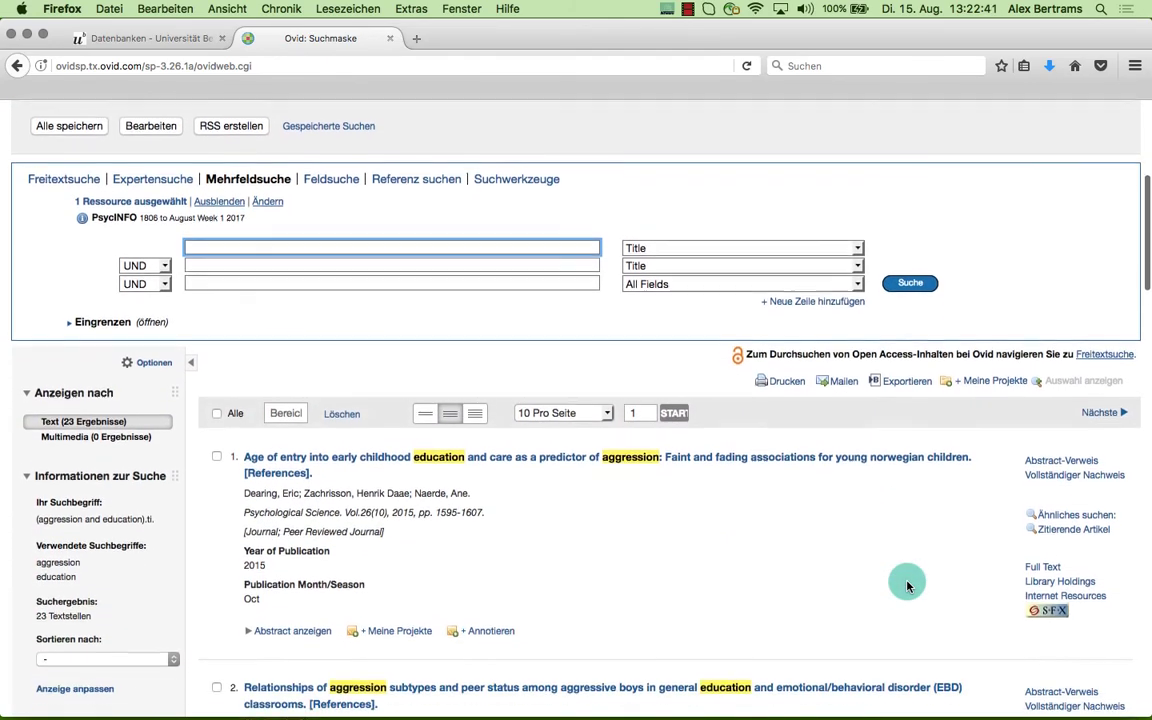
scroll(907, 586, "down", 4)
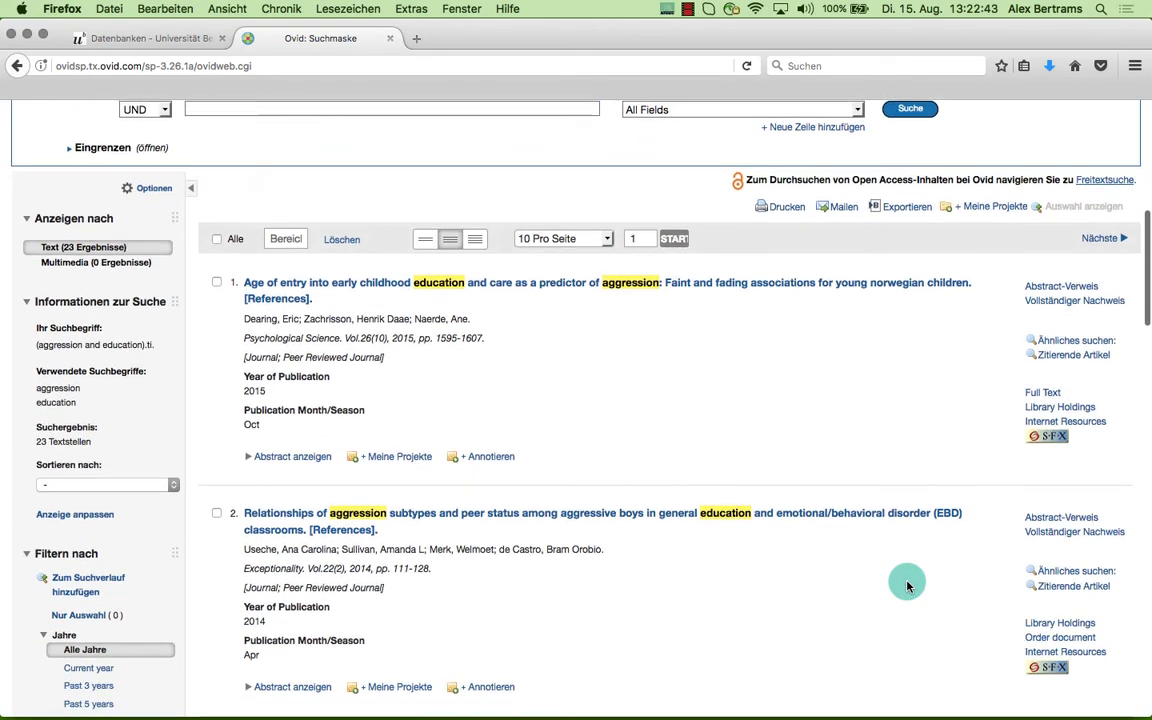
scroll(907, 586, "down", 1)
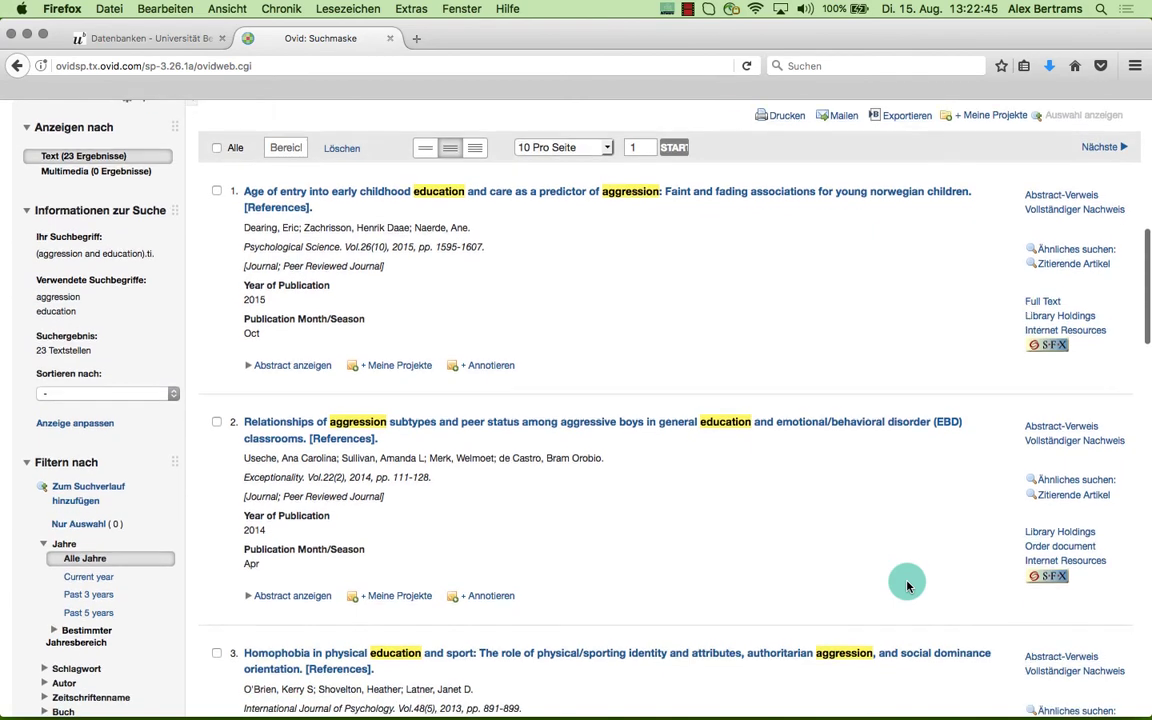
scroll(892, 322, "down", 1)
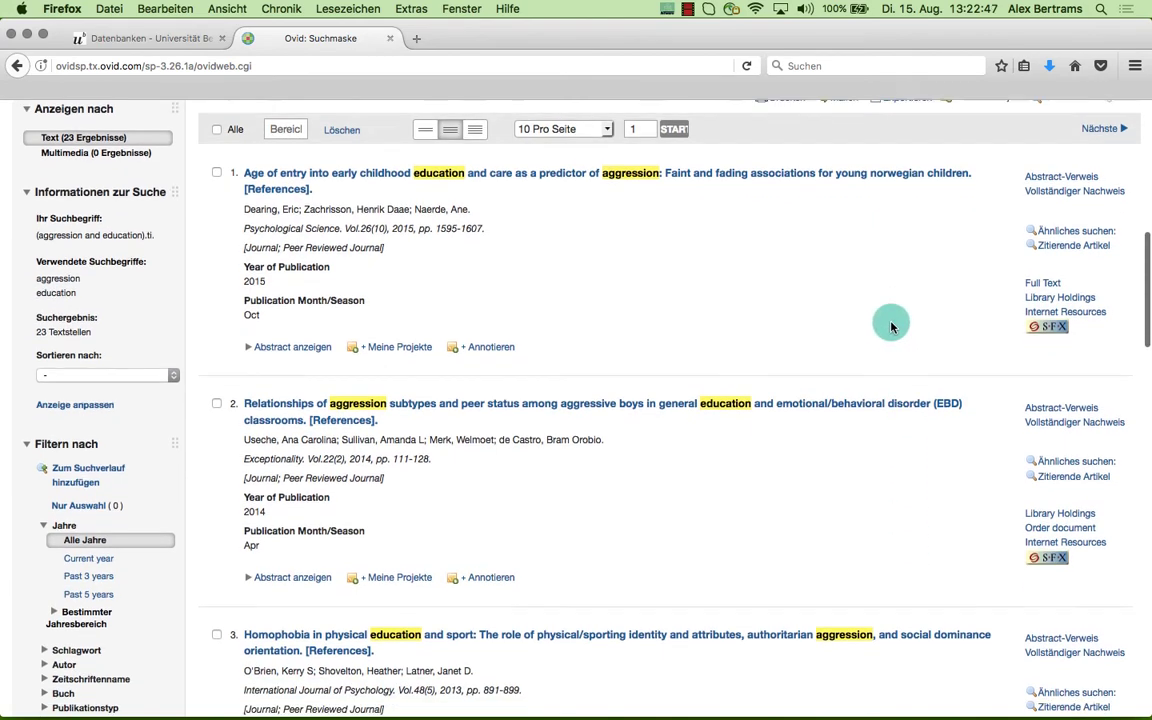
scroll(892, 325, "down", 1)
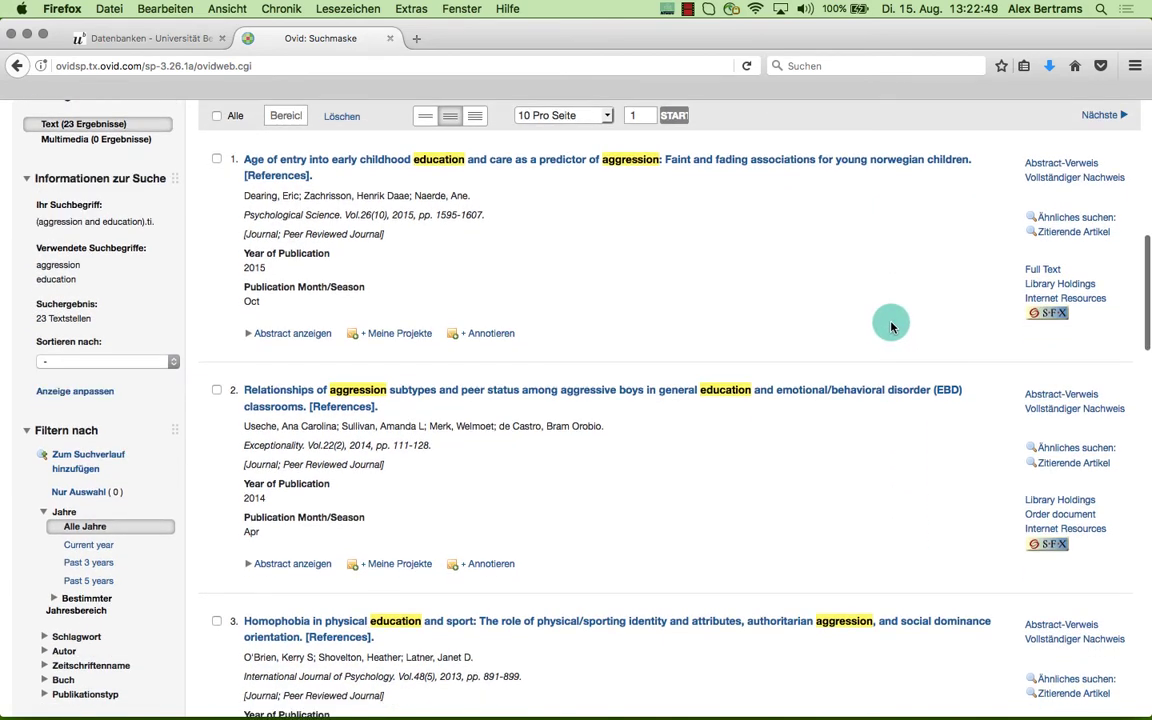
scroll(892, 325, "up", 2)
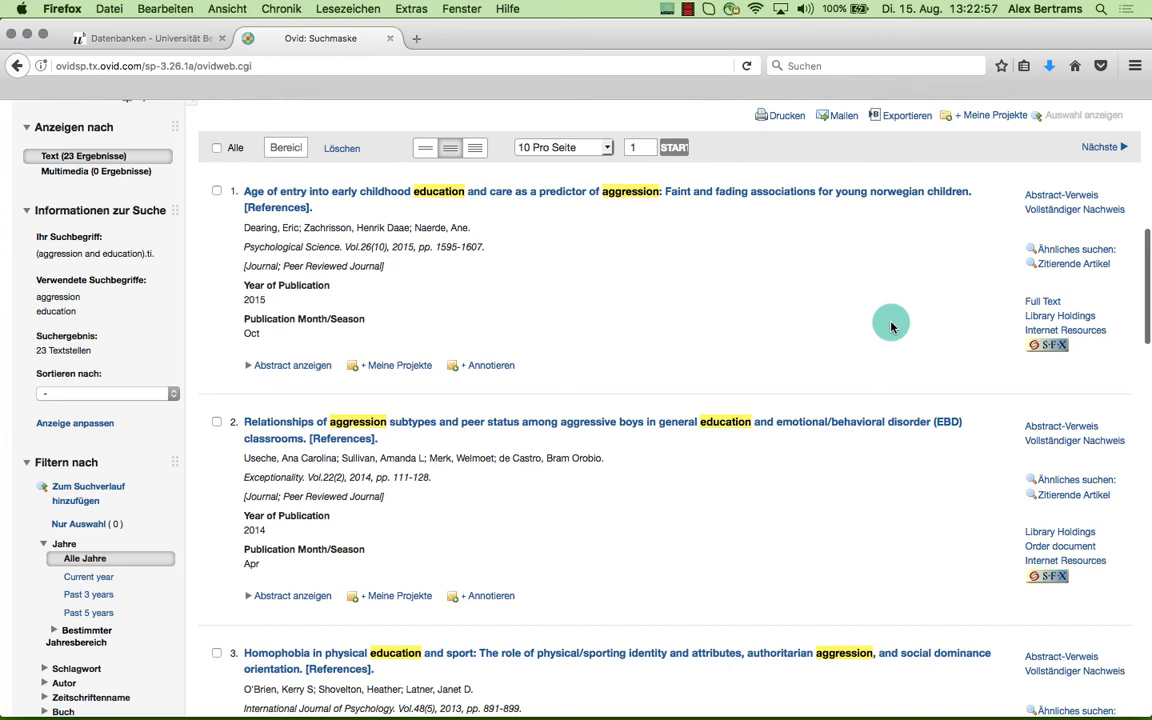
scroll(892, 325, "down", 1)
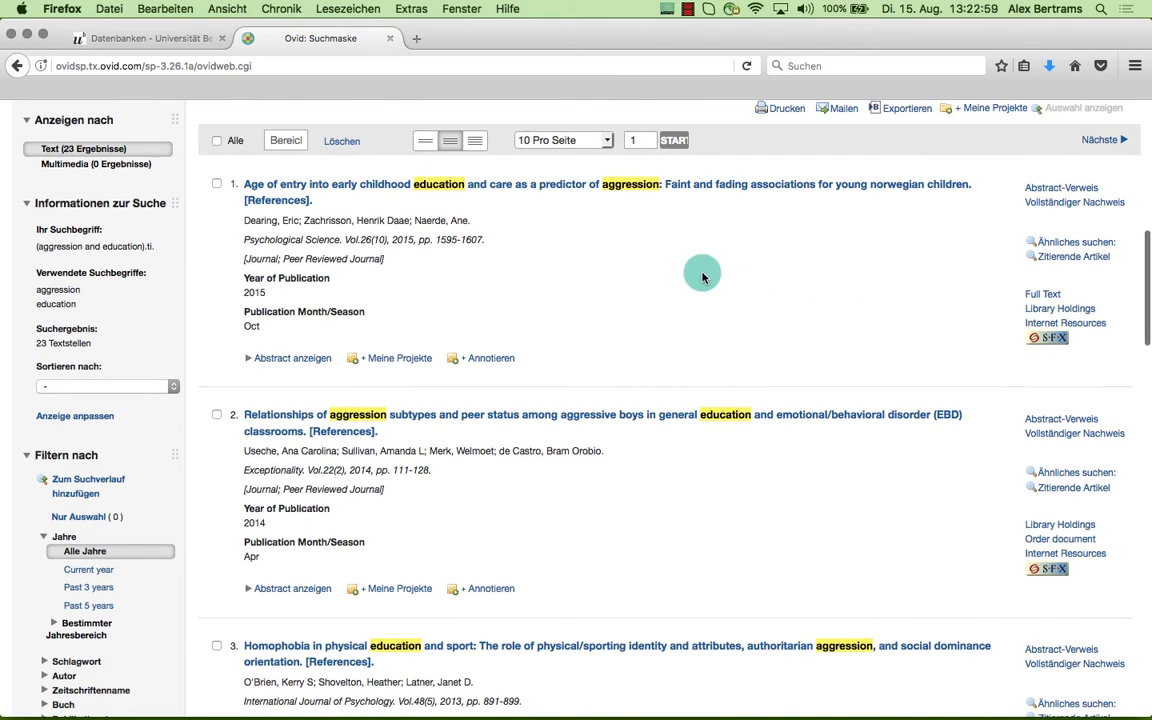
Set the result list to 100 Pro Seite and return to its first entries.
left_click(606, 140)
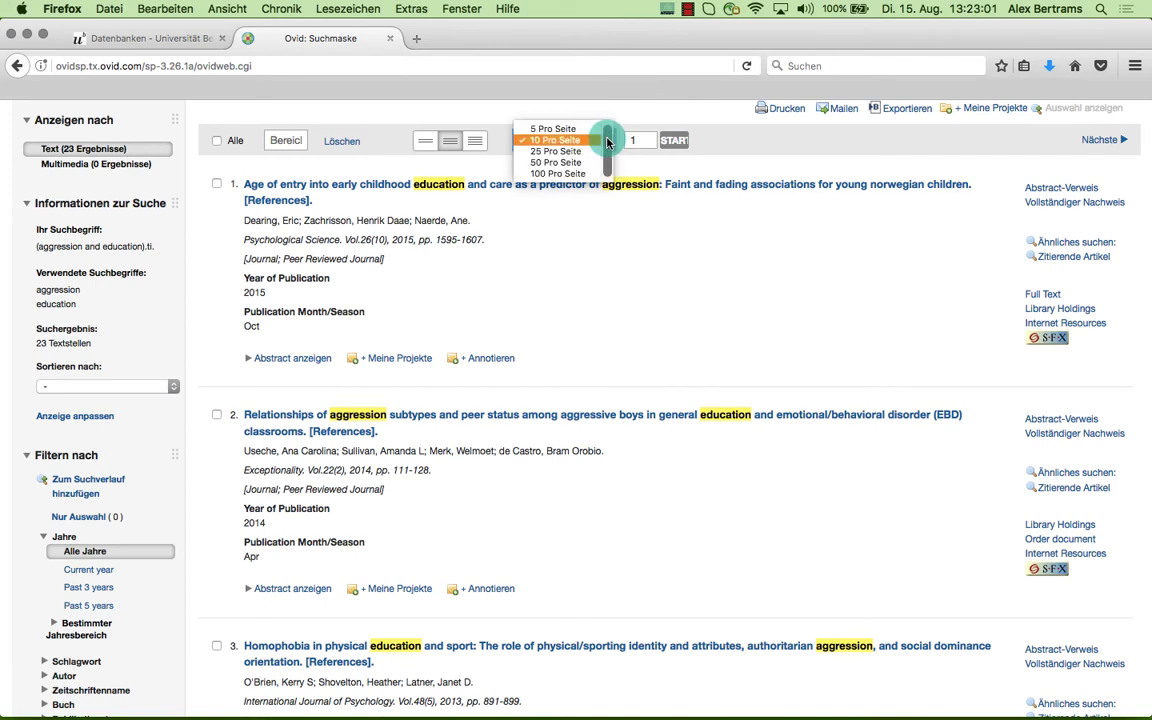
left_click(585, 173)
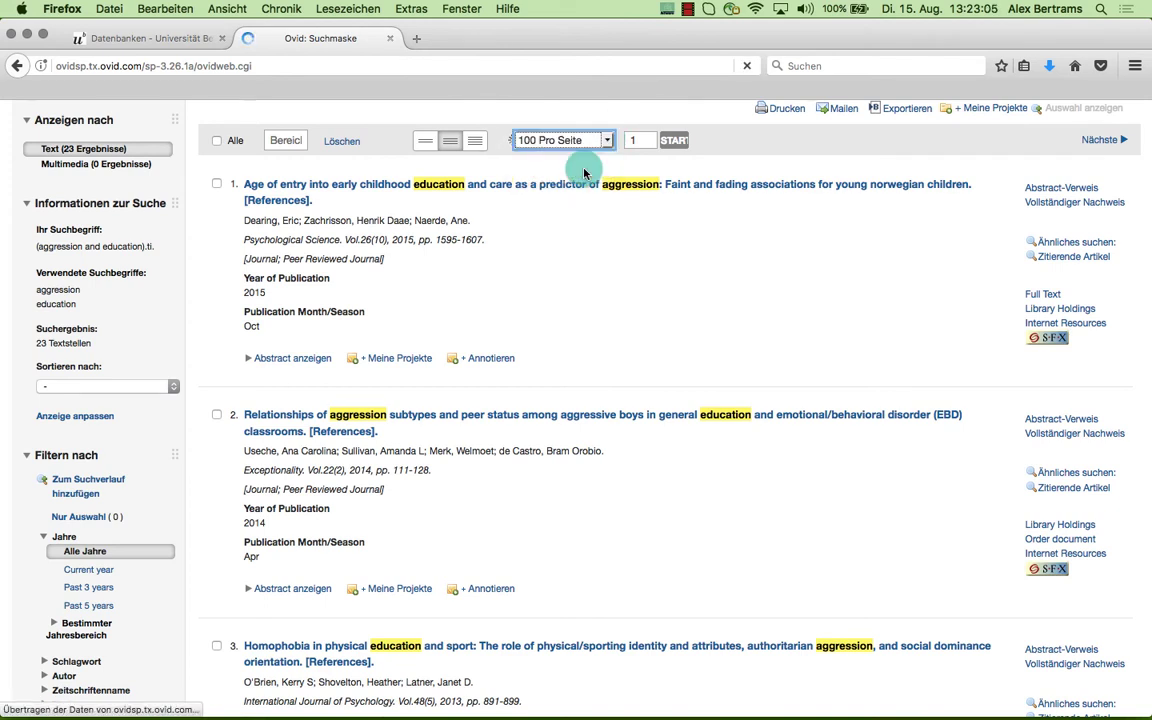
scroll(585, 173, "up", 15)
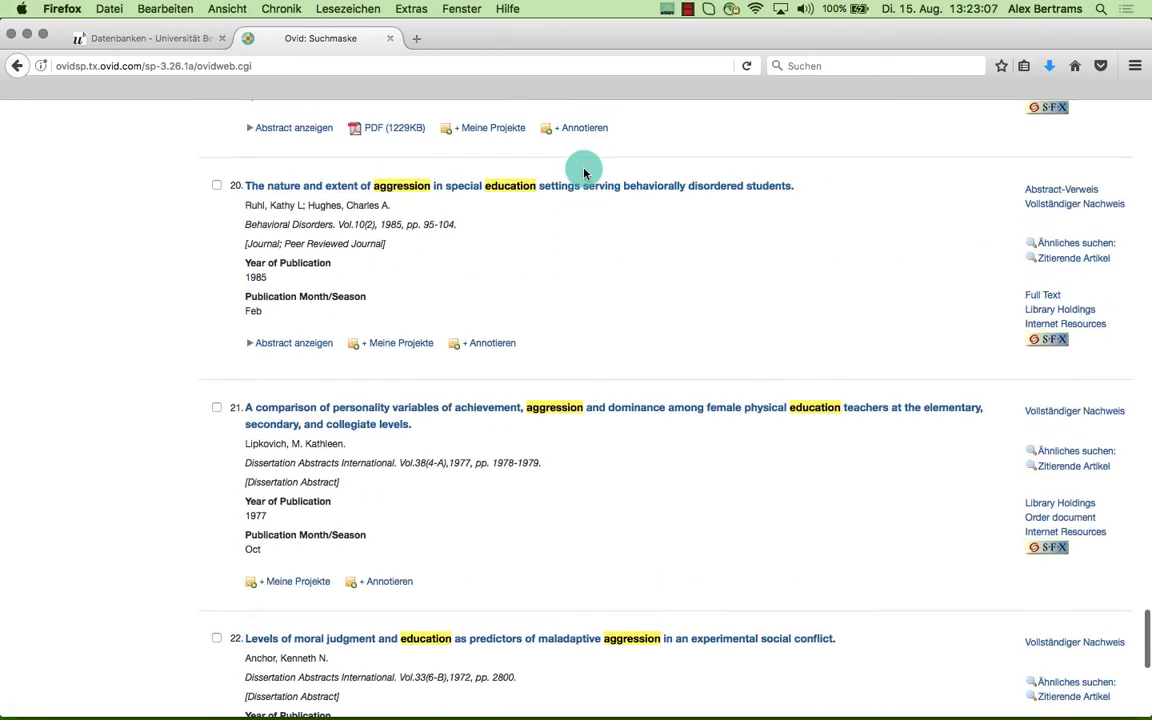
scroll(585, 173, "up", 10)
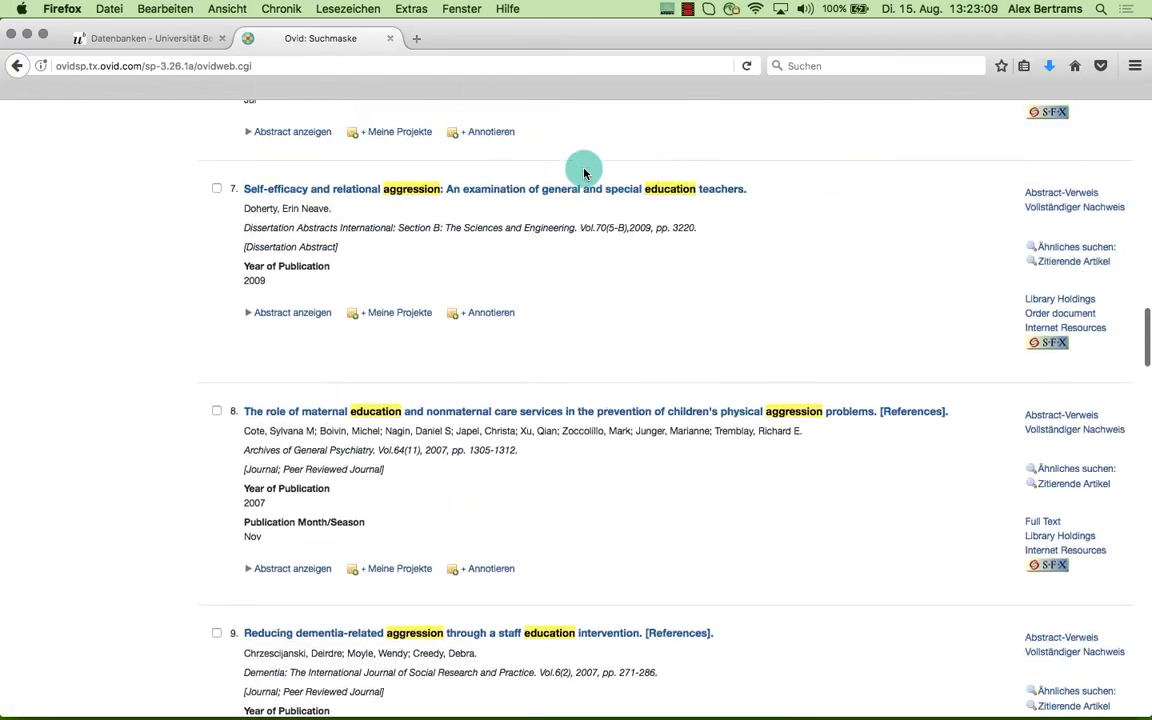
scroll(585, 173, "up", 3)
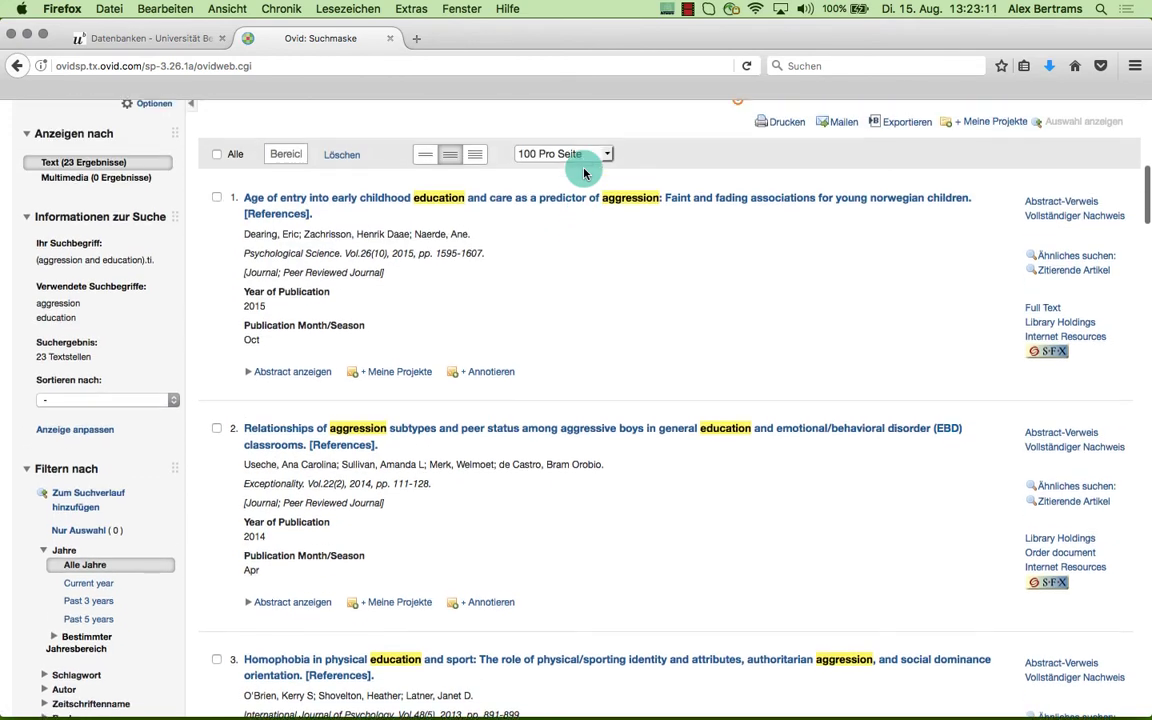